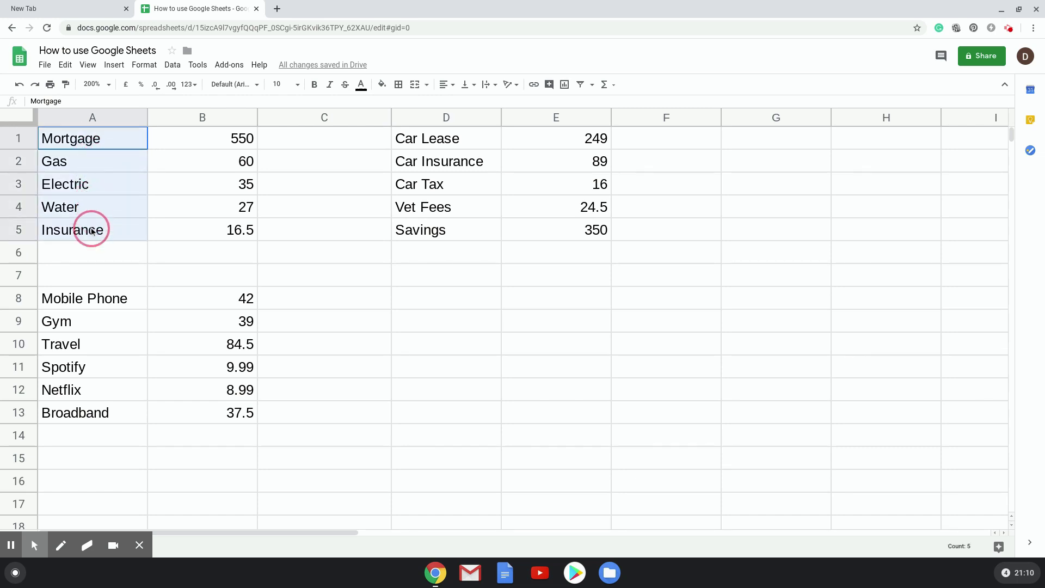
left_click(187, 264)
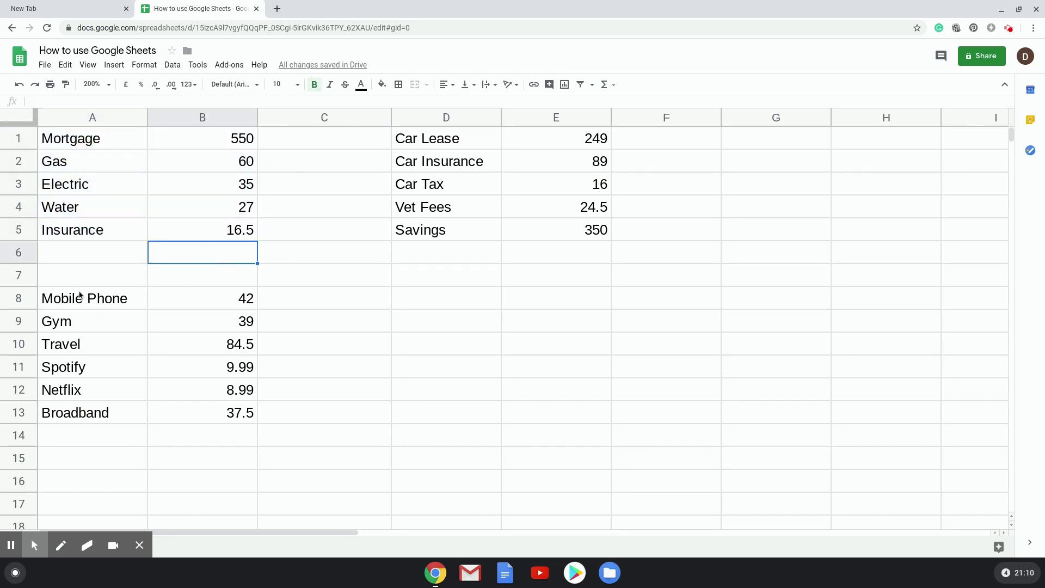
left_click_drag(82, 297, 173, 419)
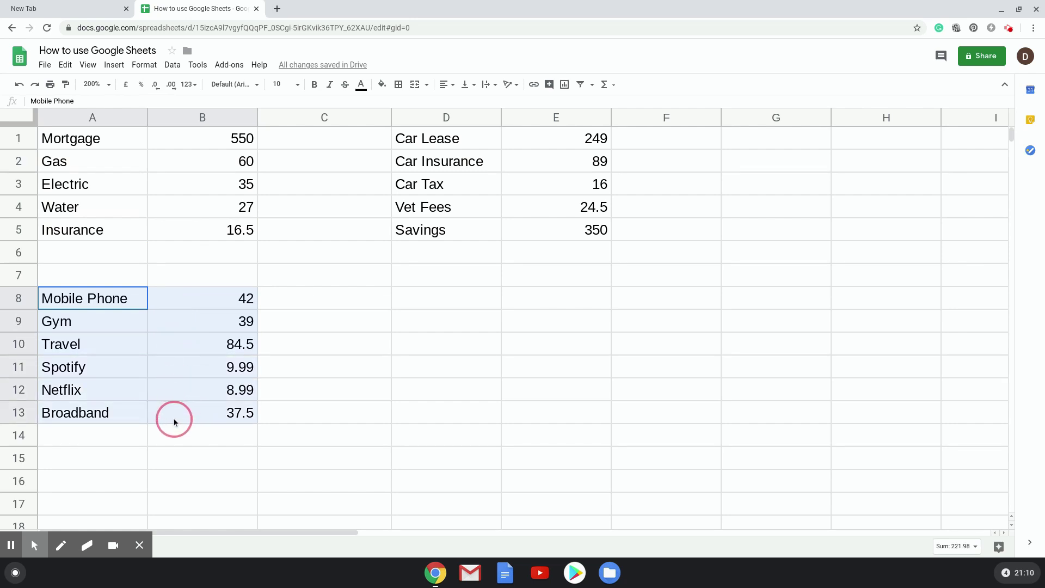
left_click(277, 326)
left_click_drag(411, 140, 574, 241)
left_click(576, 273)
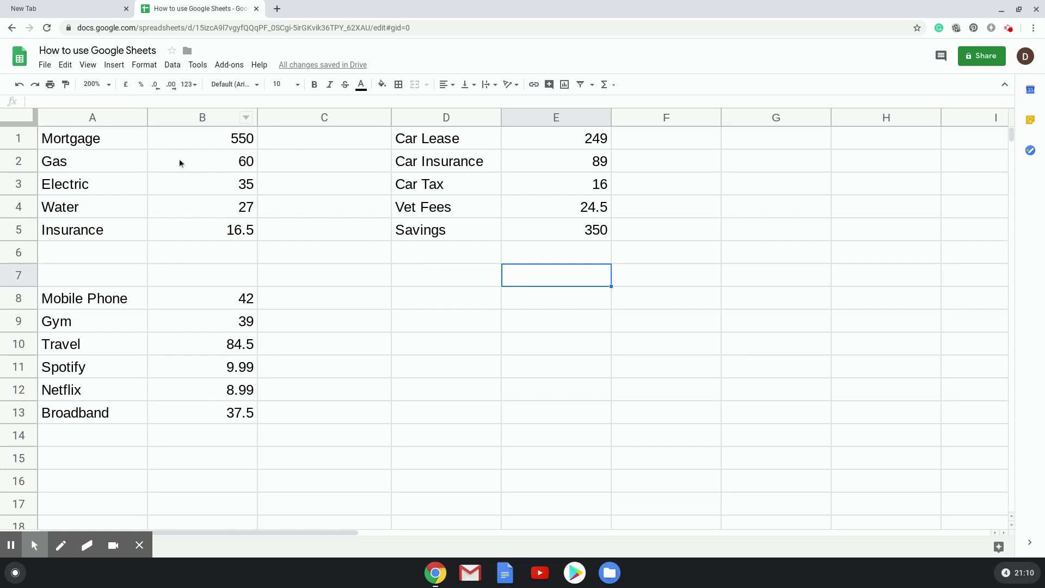
left_click(207, 136)
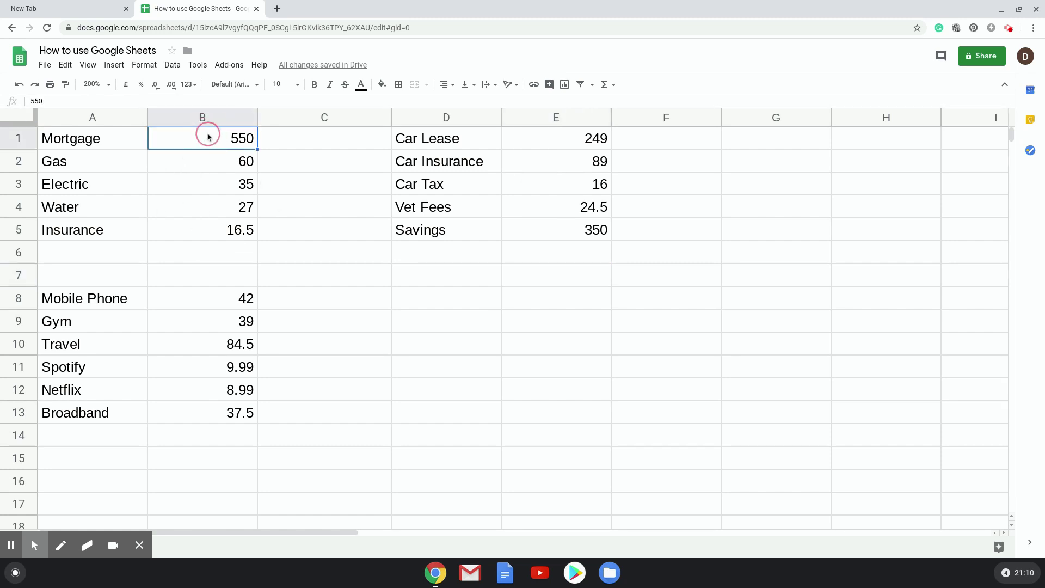
Enter the formula =sum(b1:b5) in cell B6 to add up the household bills from Mortgage to Insurance
left_click(223, 252)
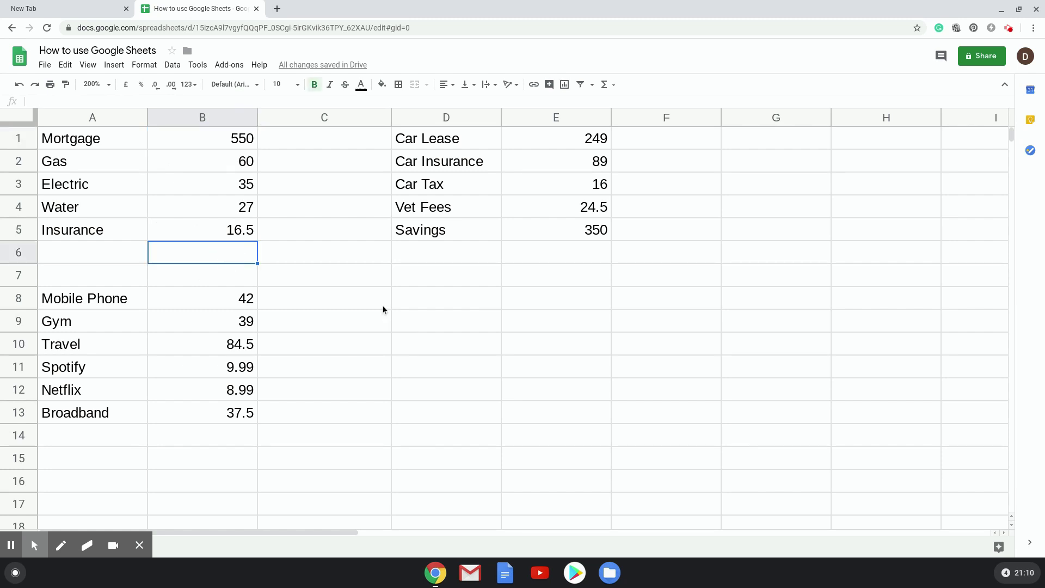
type("=")
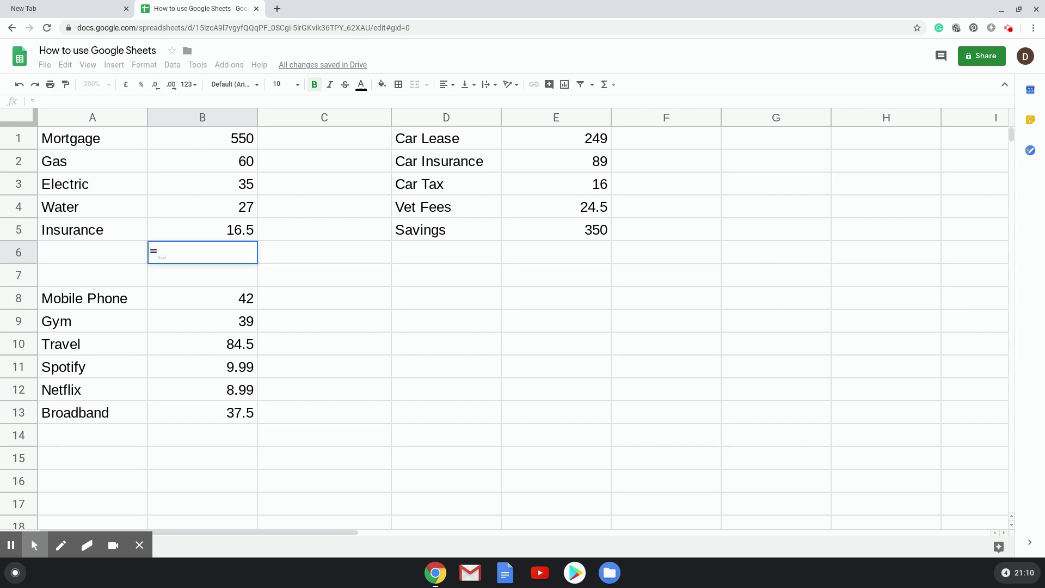
type("sum")
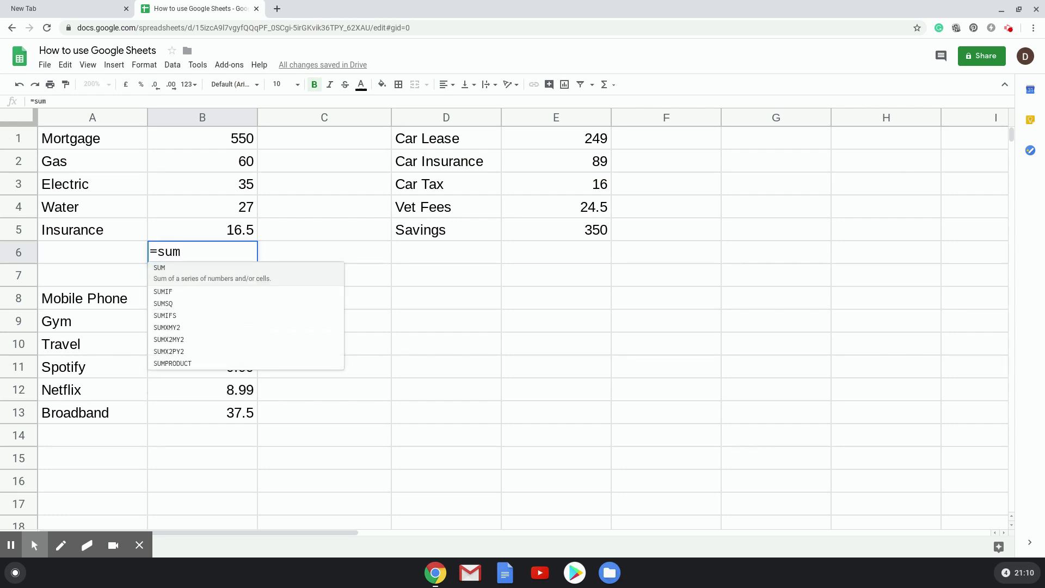
type("(")
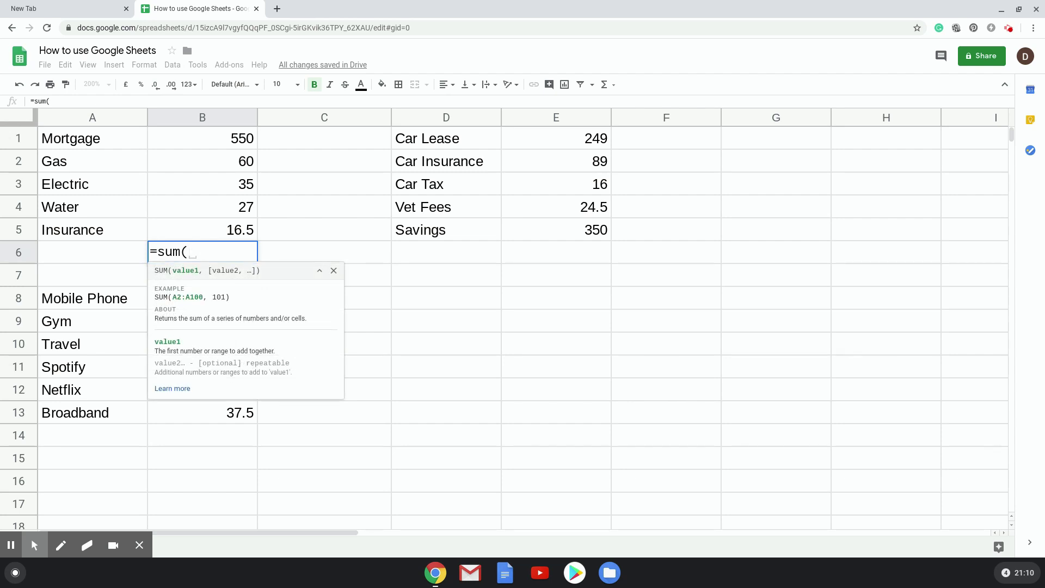
type("b1")
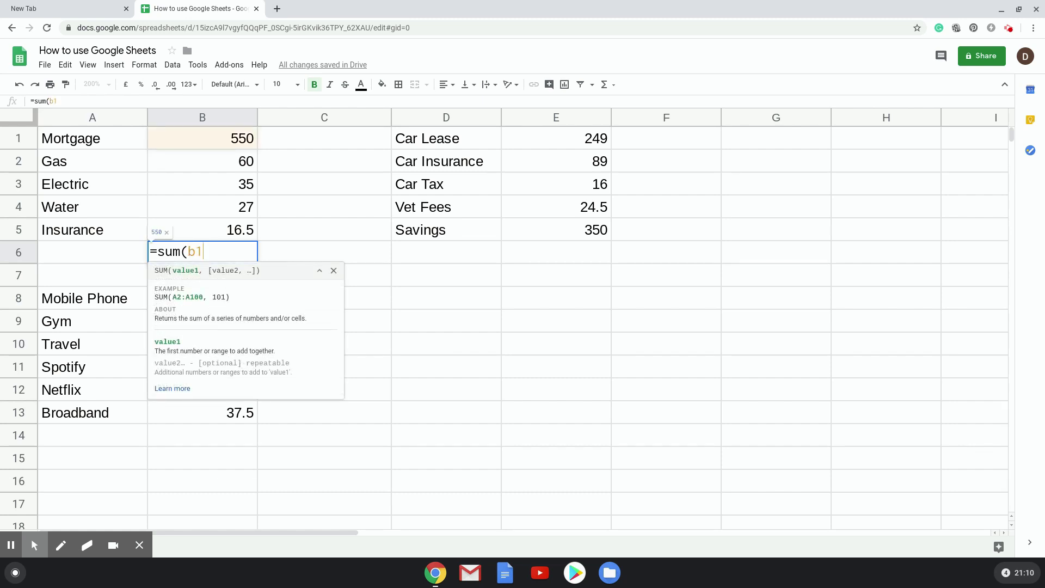
type(":")
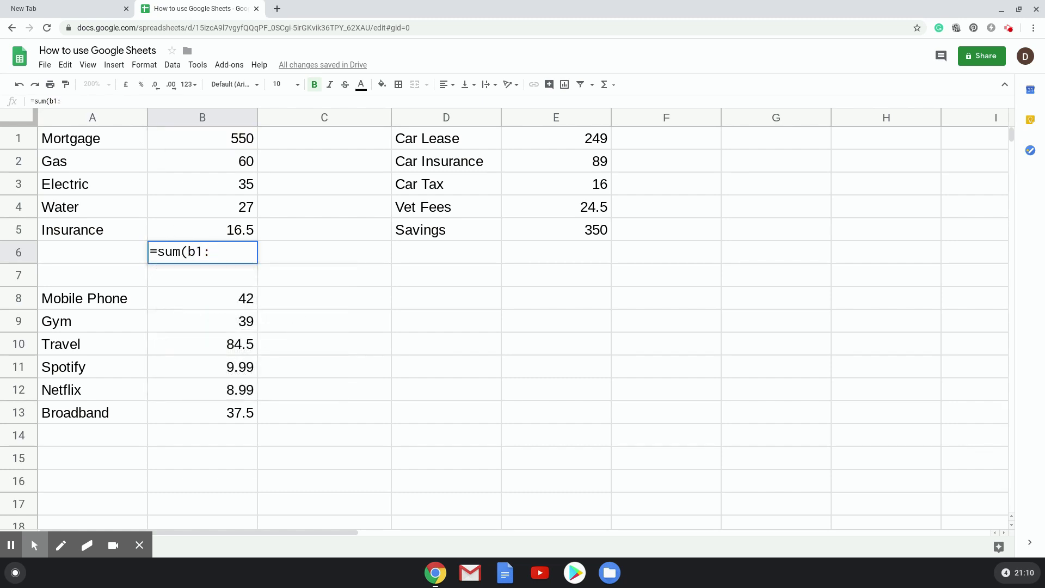
type("b5)")
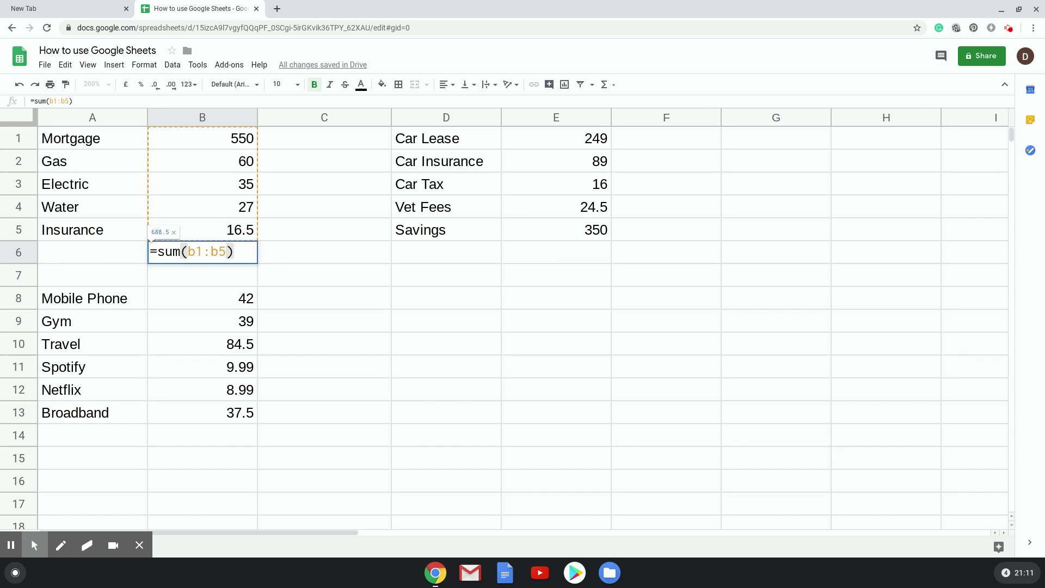
key("Return")
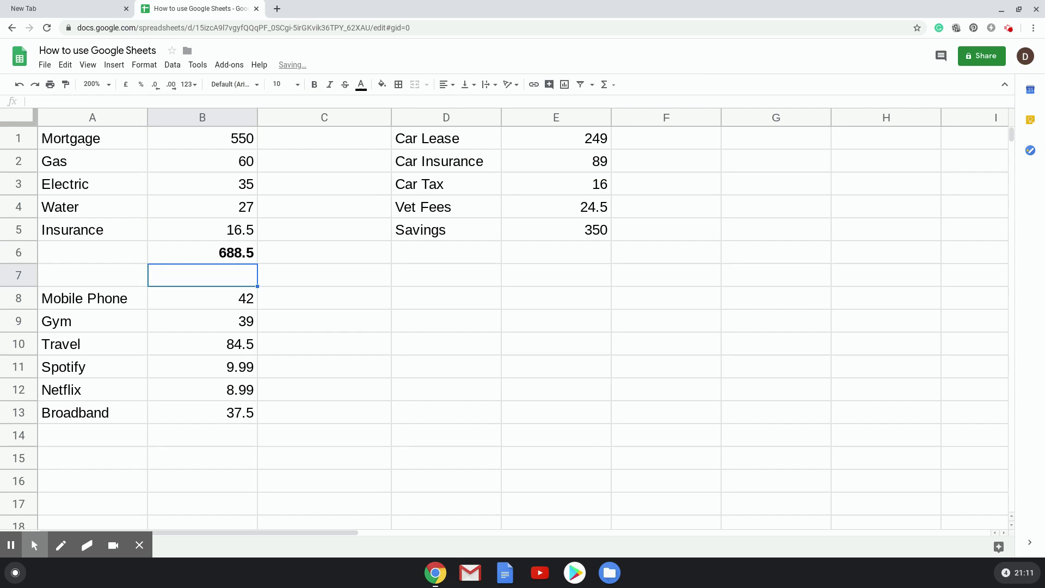
Enter the label Total in cell A6, beside the sum of the household bills
left_click(202, 253)
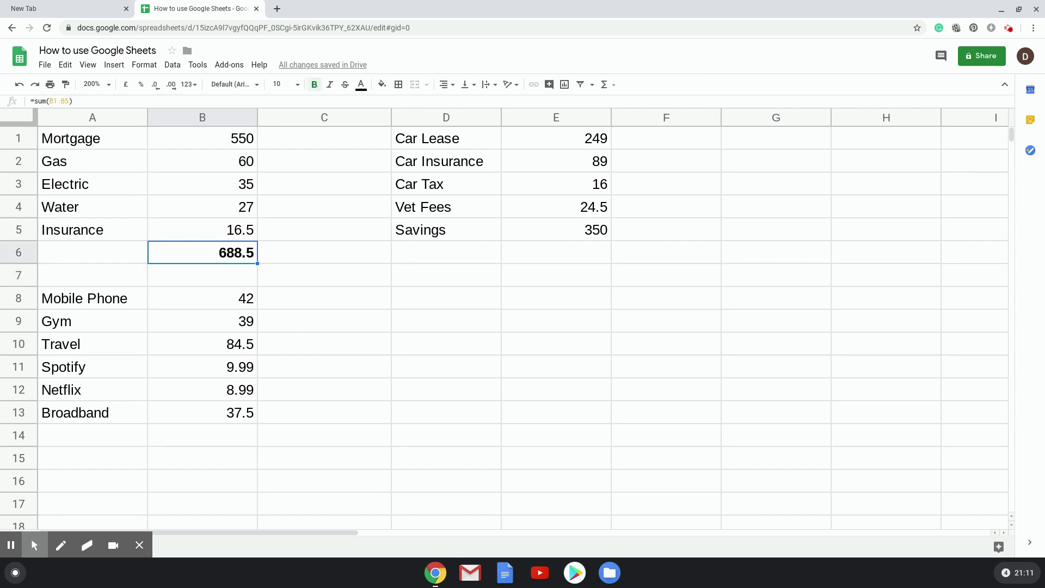
key("ctrl+b")
key("ctrl+b")
left_click(93, 252)
type("Total")
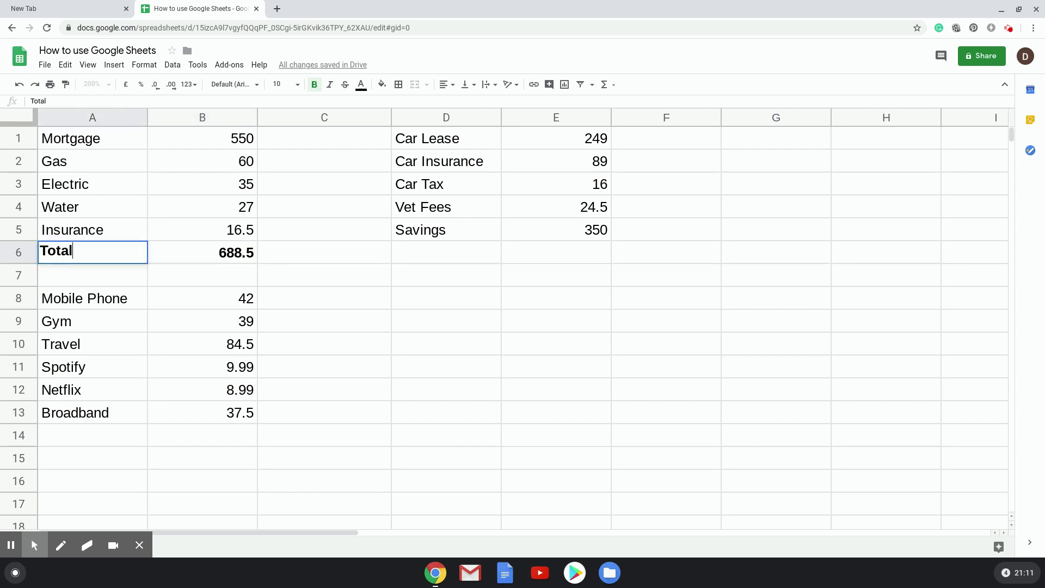
key("Return")
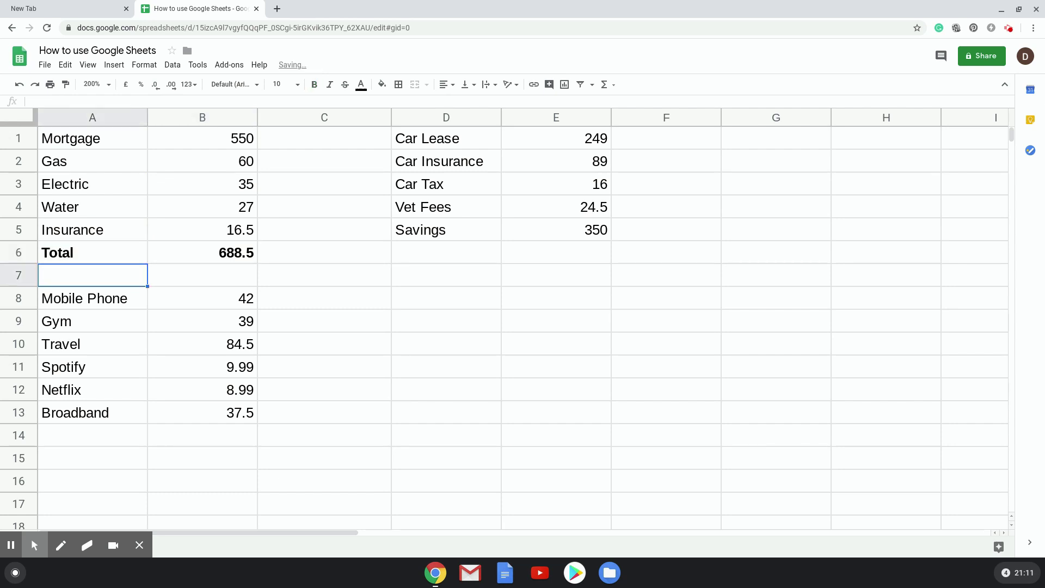
Review the sum formula in cell B6 against the amounts in B1:B5 that it adds together
key("Up")
key("Right")
key("Right")
key("Up")
key("Left")
key("Down")
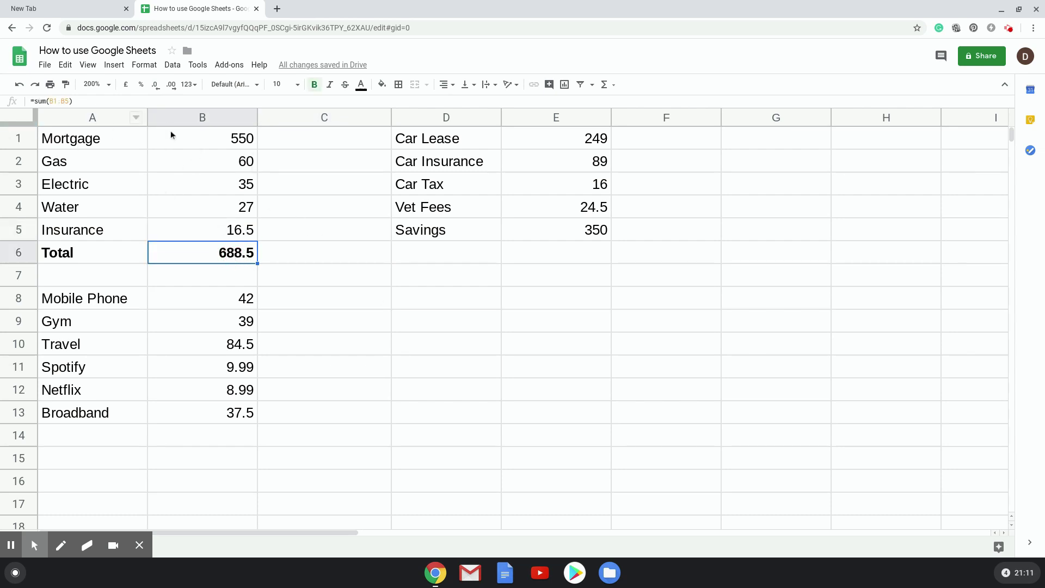
left_click_drag(187, 135, 198, 235)
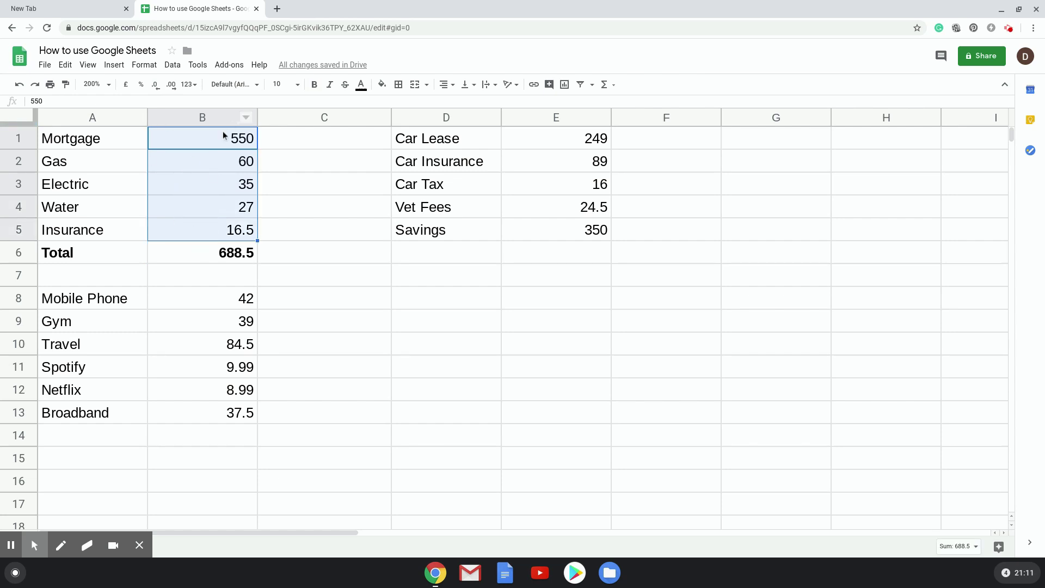
left_click(210, 252)
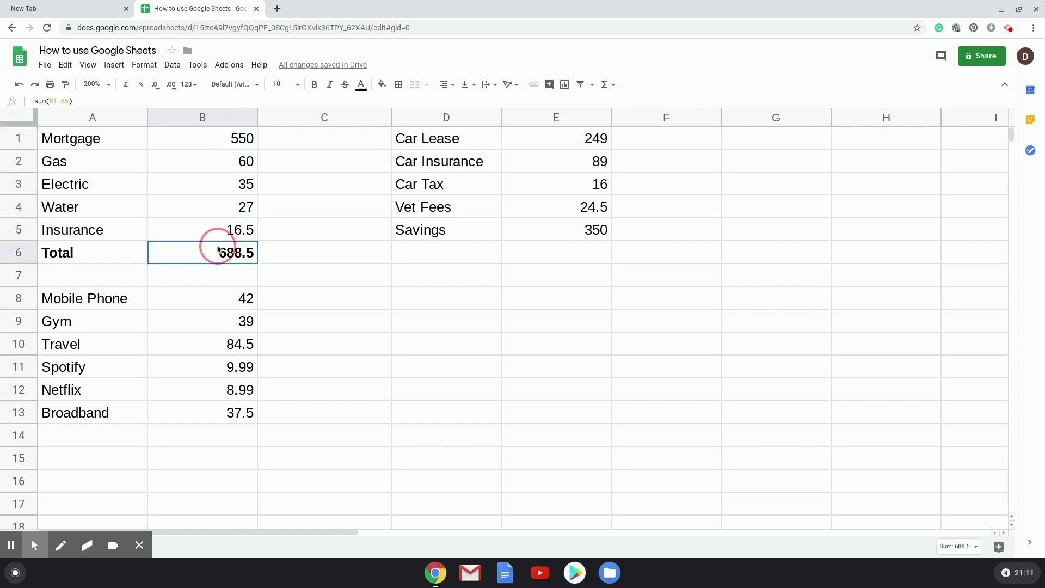
Enter the label Total in cell A14 and the formula =sum(b8:b13) in cell B14 for the second expense group
left_click(94, 436)
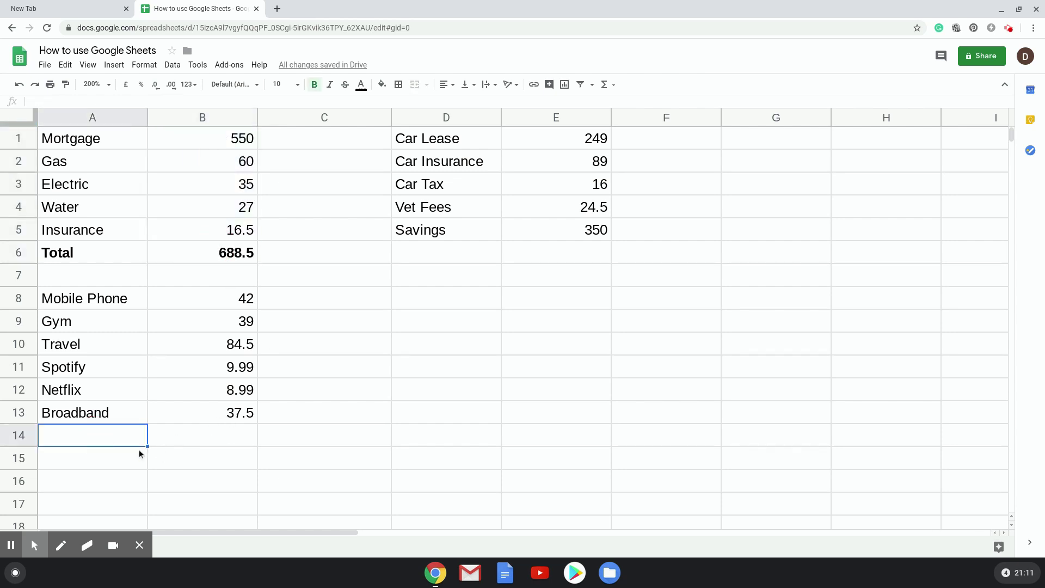
type("Total")
key("Tab")
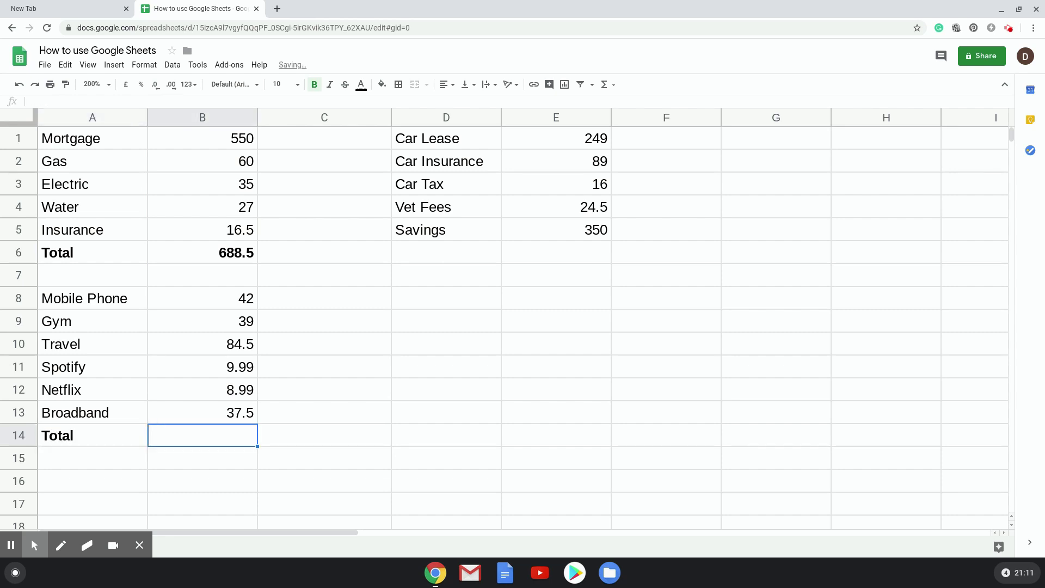
type("=sum(")
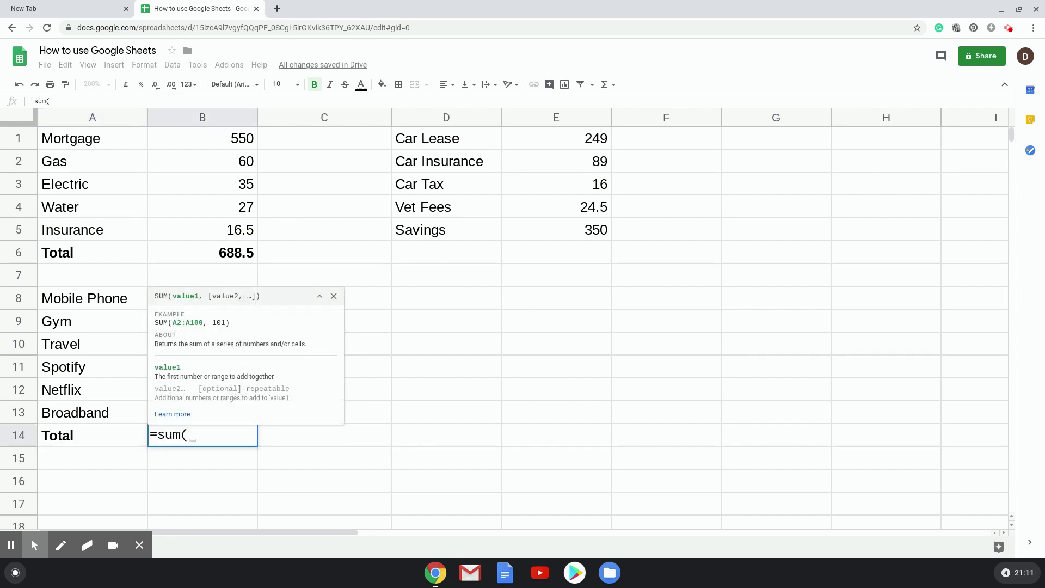
type("b8:")
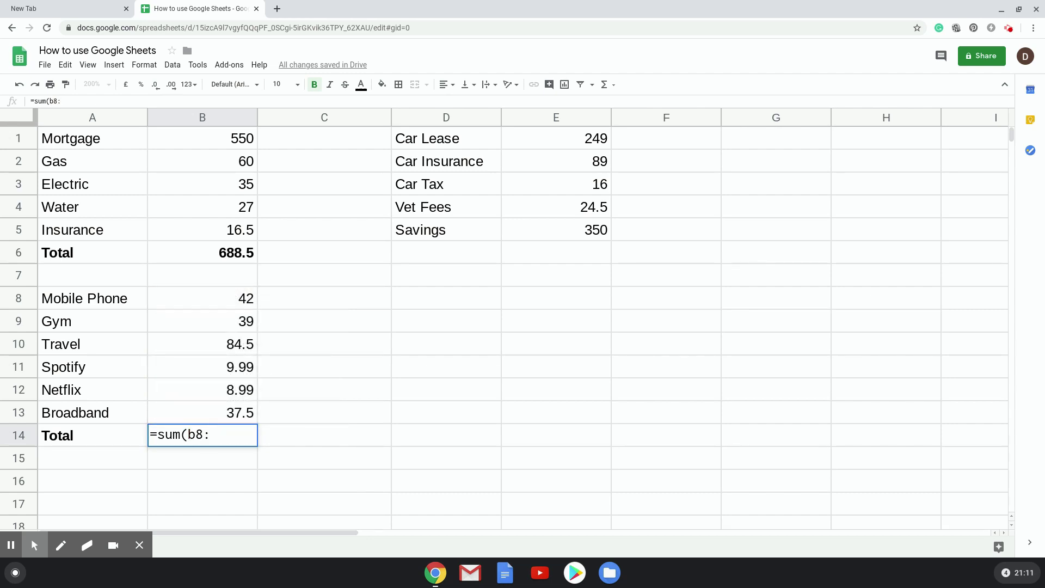
type("b13)")
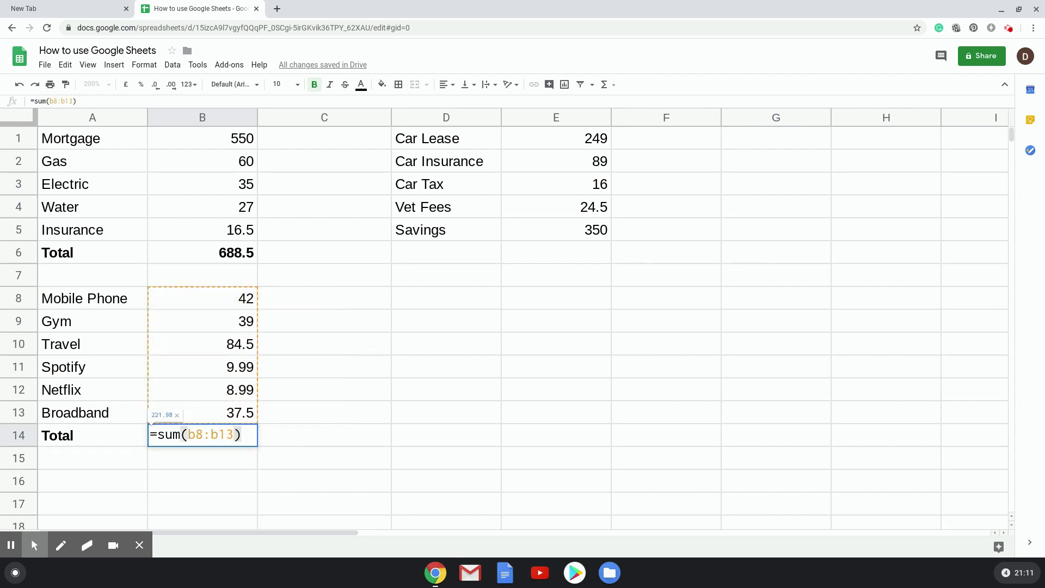
key("Return")
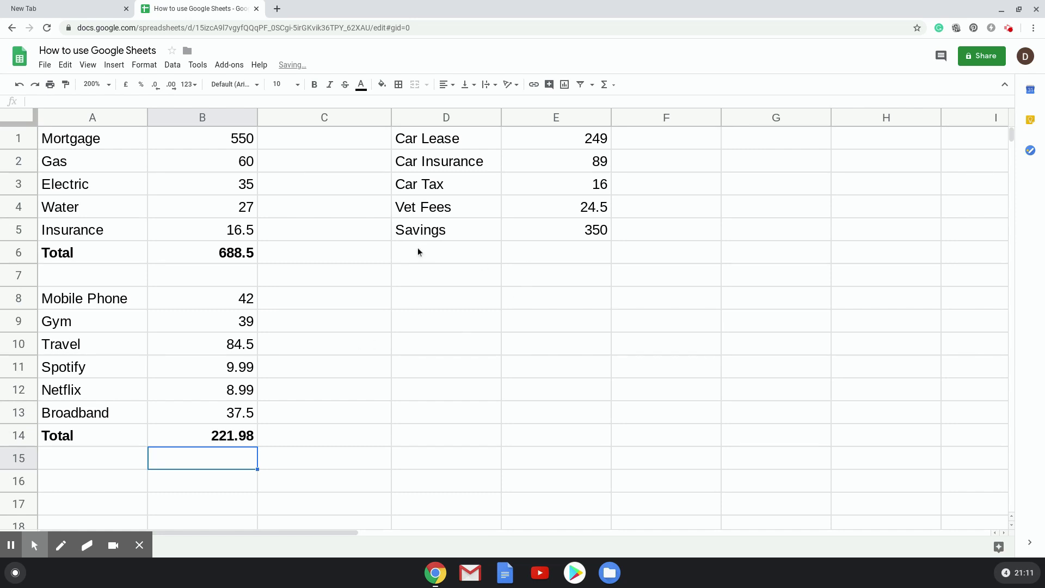
Enter the label Total in cell D6 and the formula =sum(e1:e5) in cell E6 for the car, vet and savings group
left_click(418, 251)
type("Total")
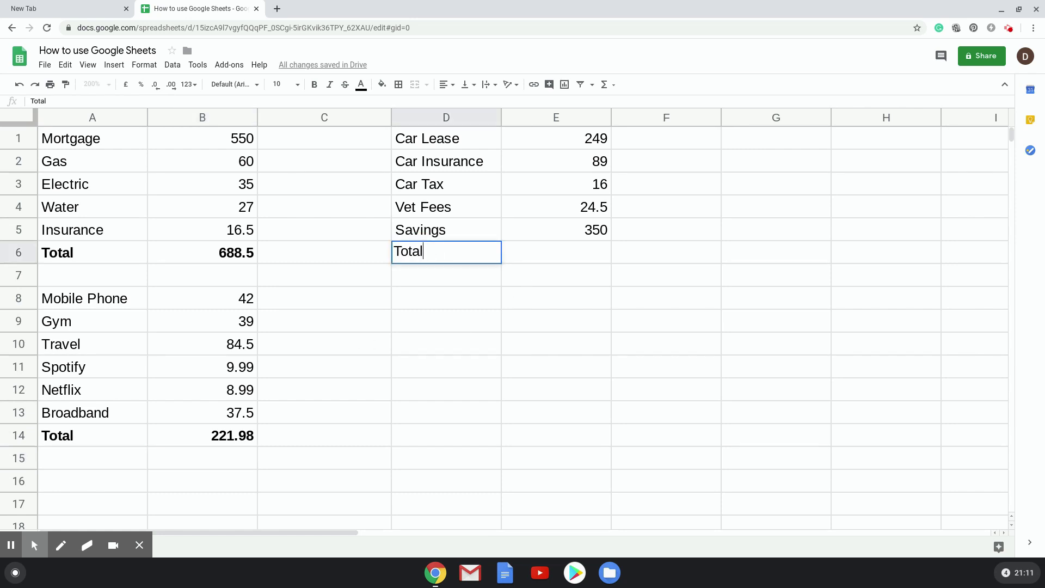
key("Tab")
type("=s")
key("BackSpace")
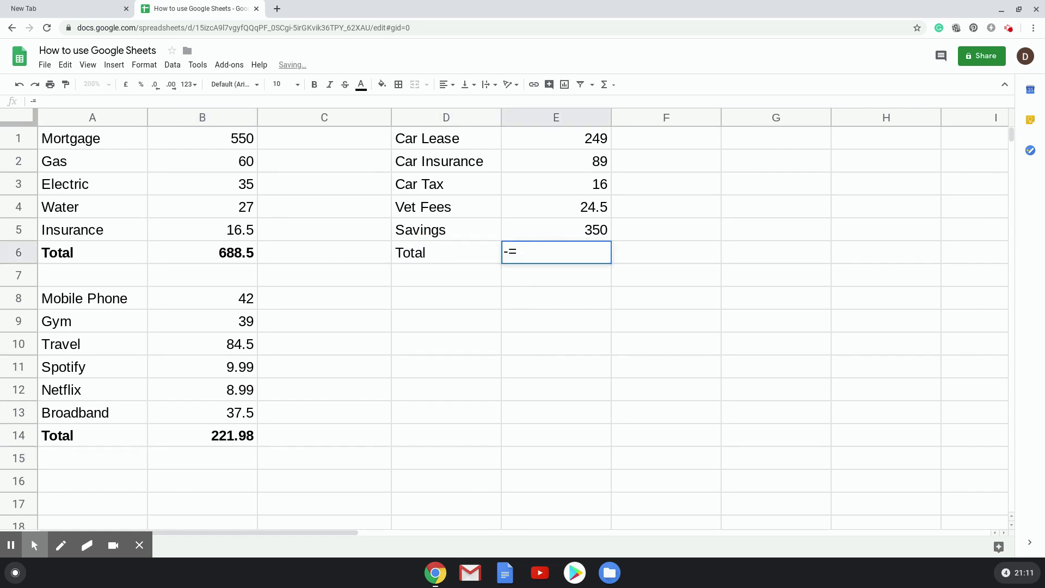
type("sum(")
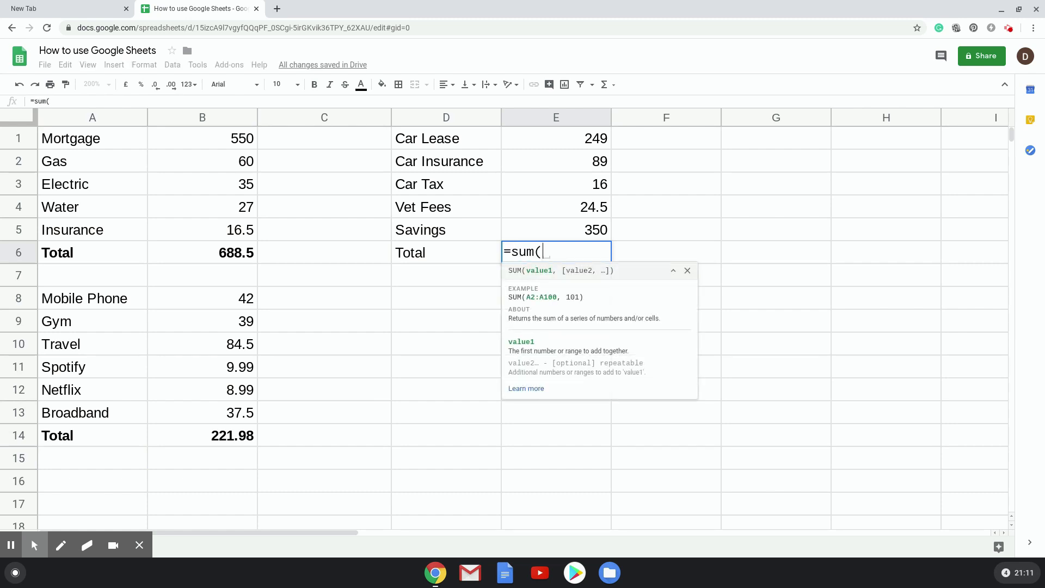
type("e1")
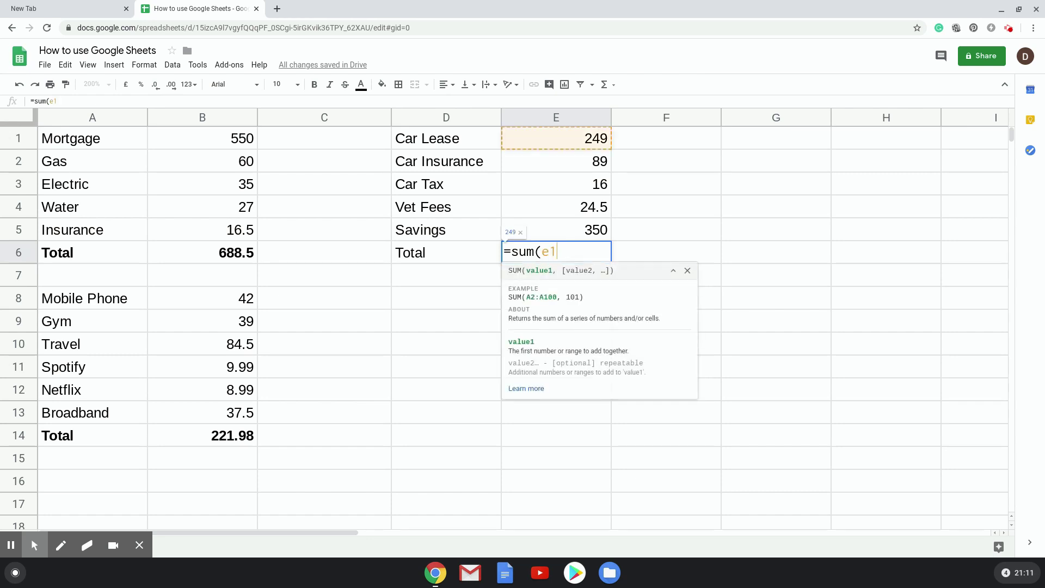
type(":e5)")
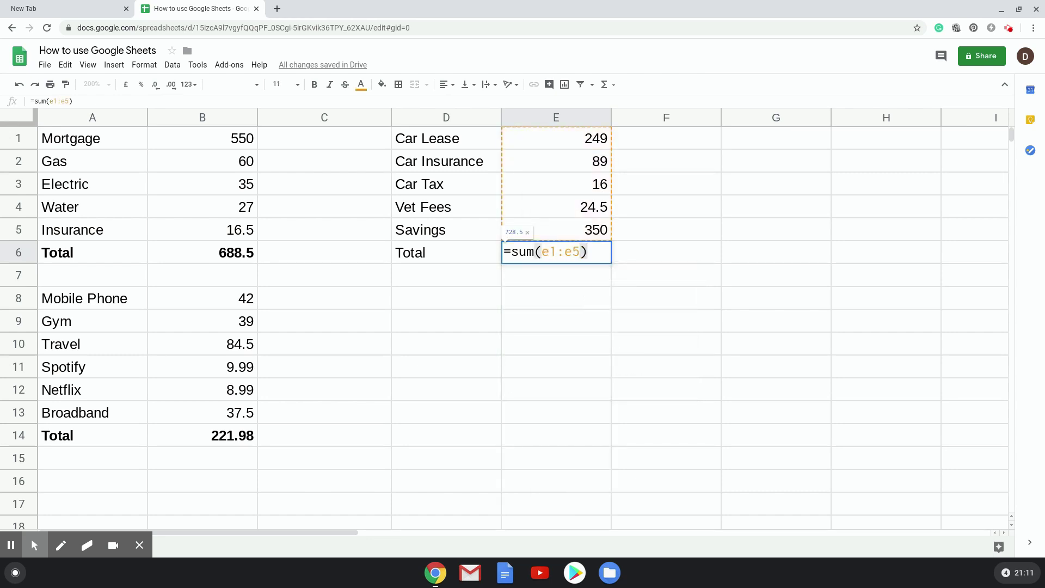
key("Return")
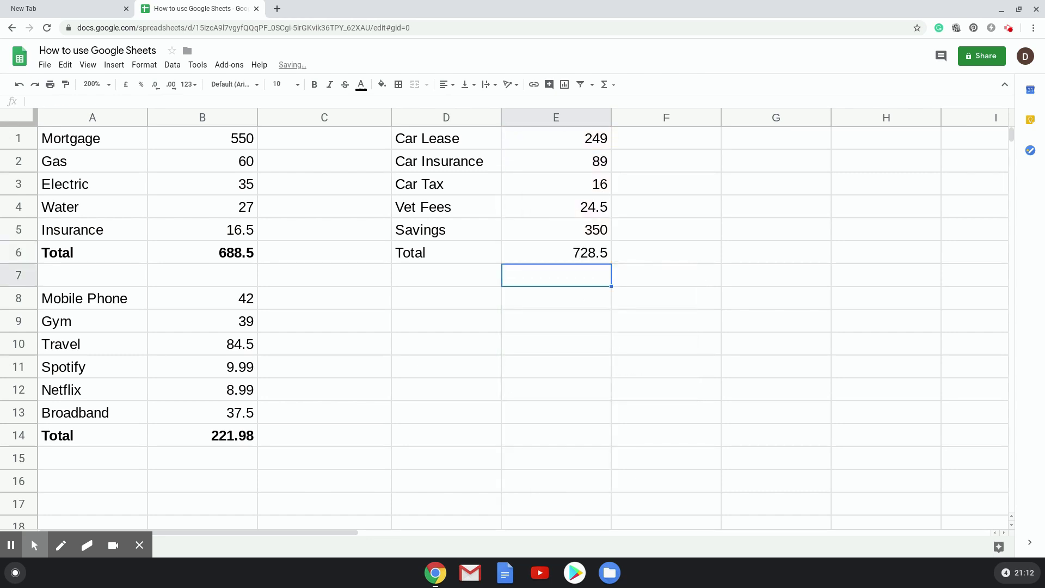
Make the Total label and its sum in cells D6:E6 bold
key("Up")
key("Left")
key("shift+Right")
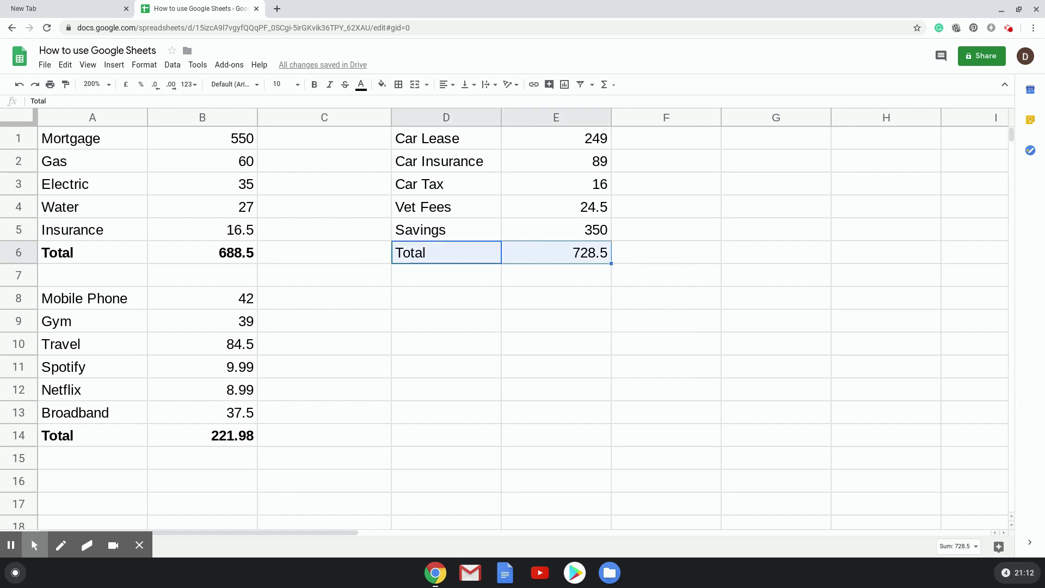
key("ctrl+b")
Enter a bold Total label in cell D8 and select the adjacent cell E8
key("Down")
key("Down")
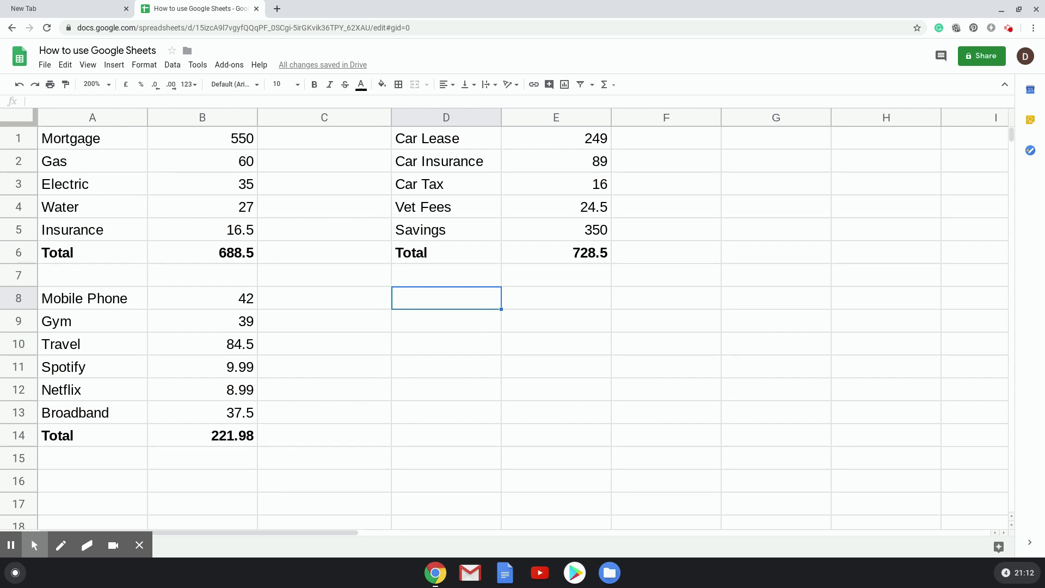
type("Total")
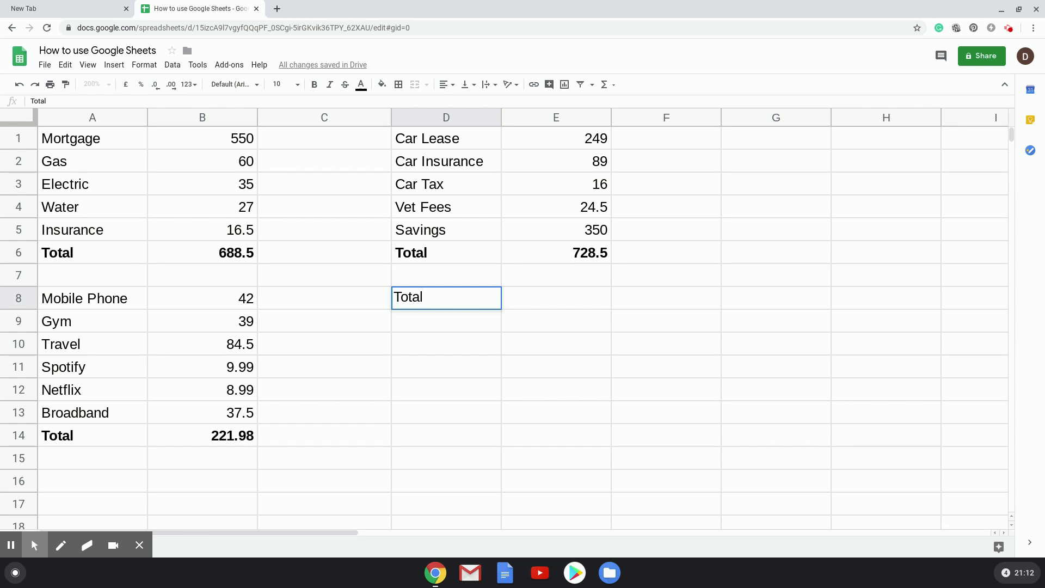
key("Return")
key("Up")
key("ctrl+b")
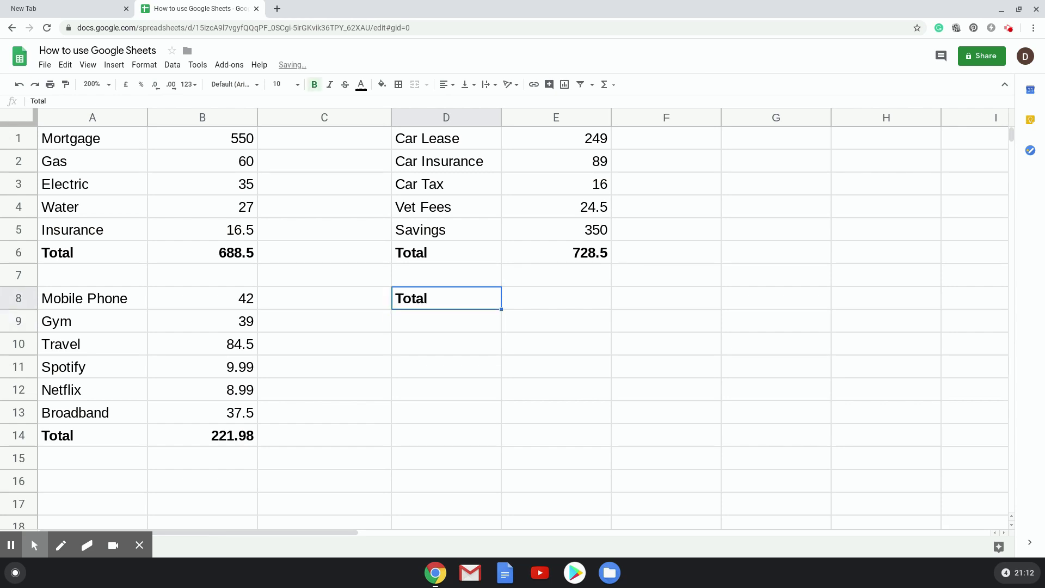
key("Right")
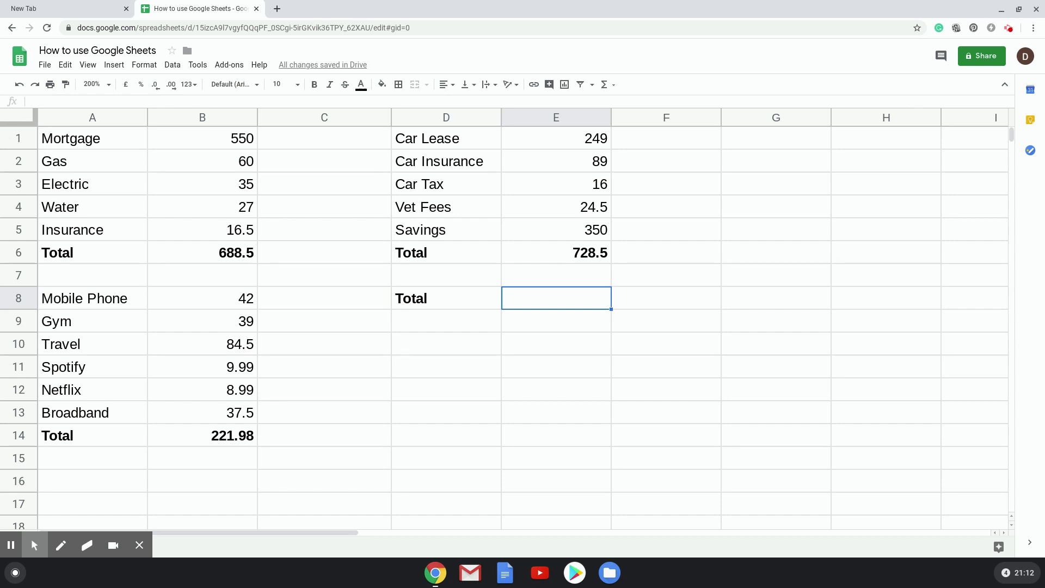
type("=sum")
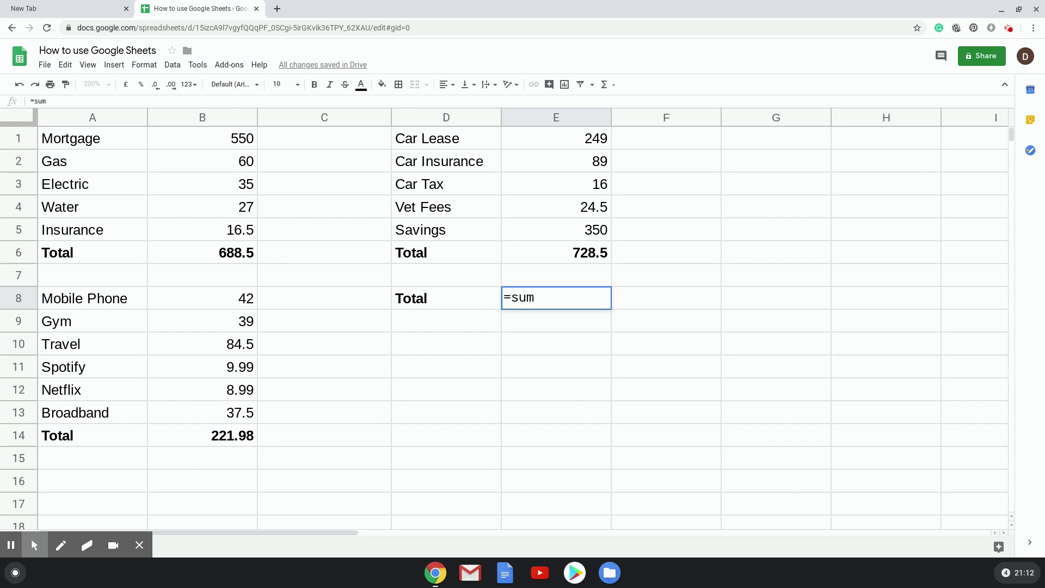
type("(")
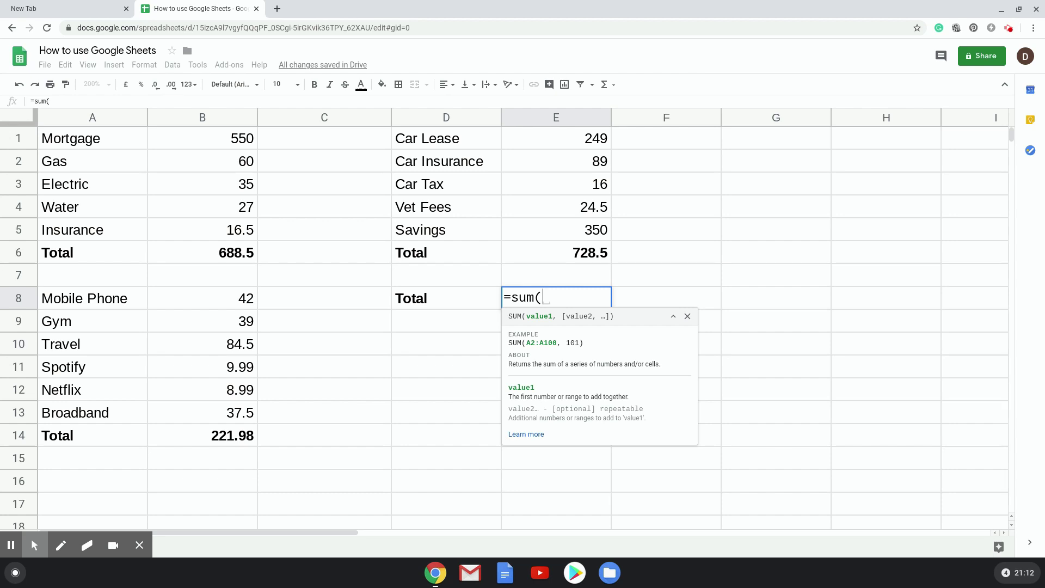
type("b1")
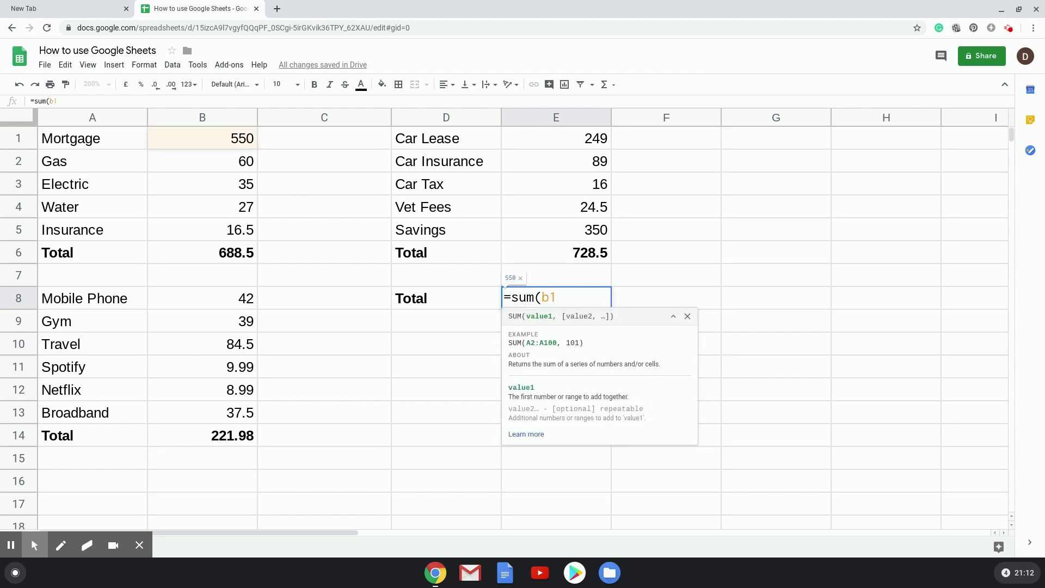
type(":")
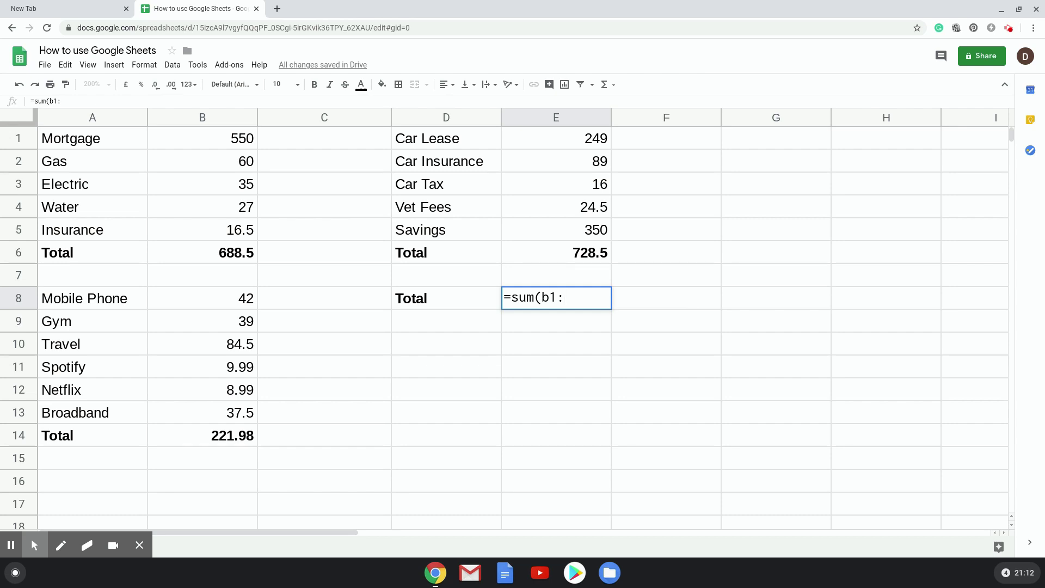
key("Escape")
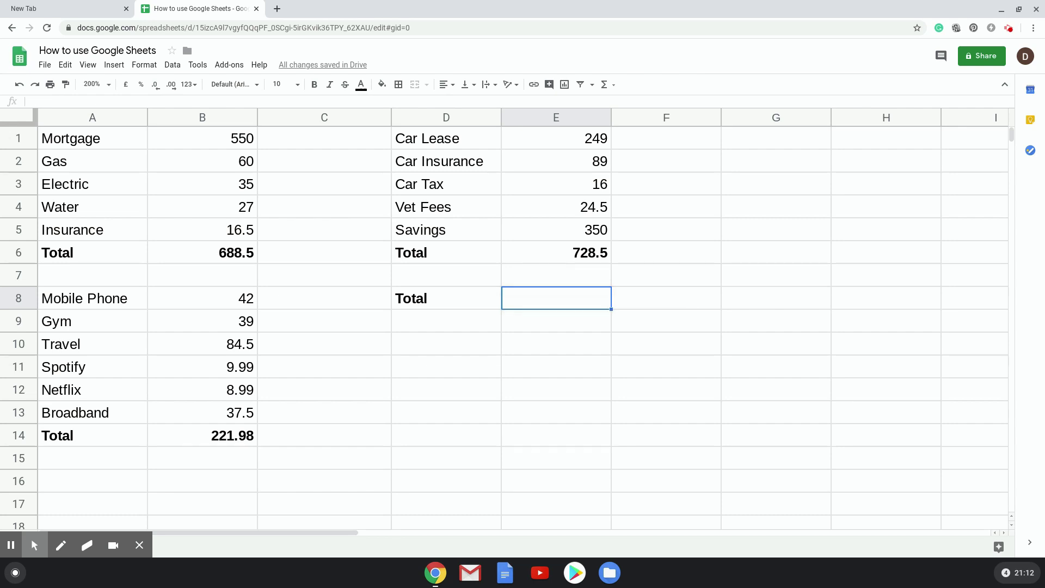
Examine the three group totals in cells B6, B14 and E6
left_click(230, 262)
left_click(230, 444)
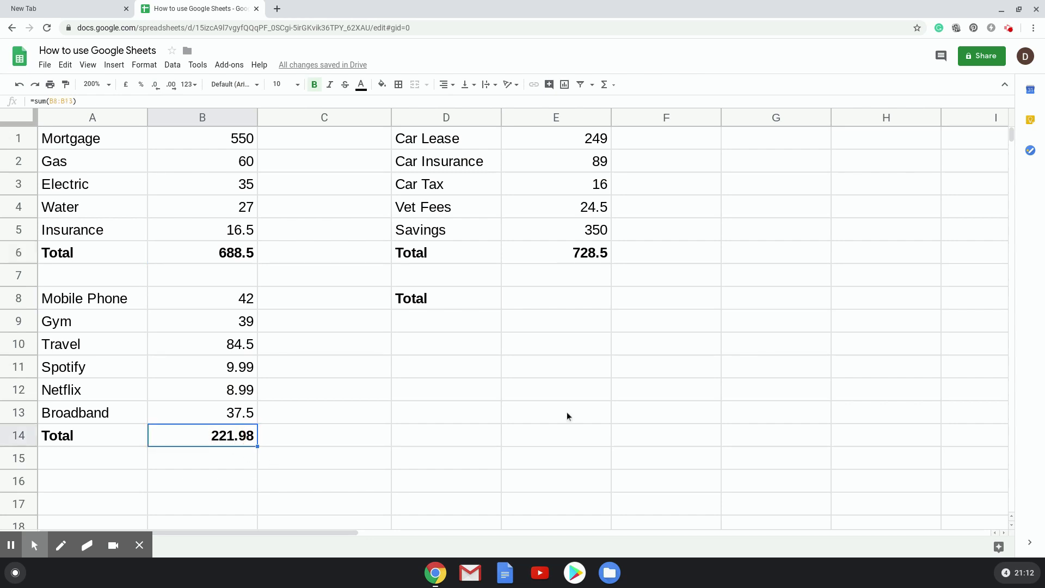
left_click(571, 260)
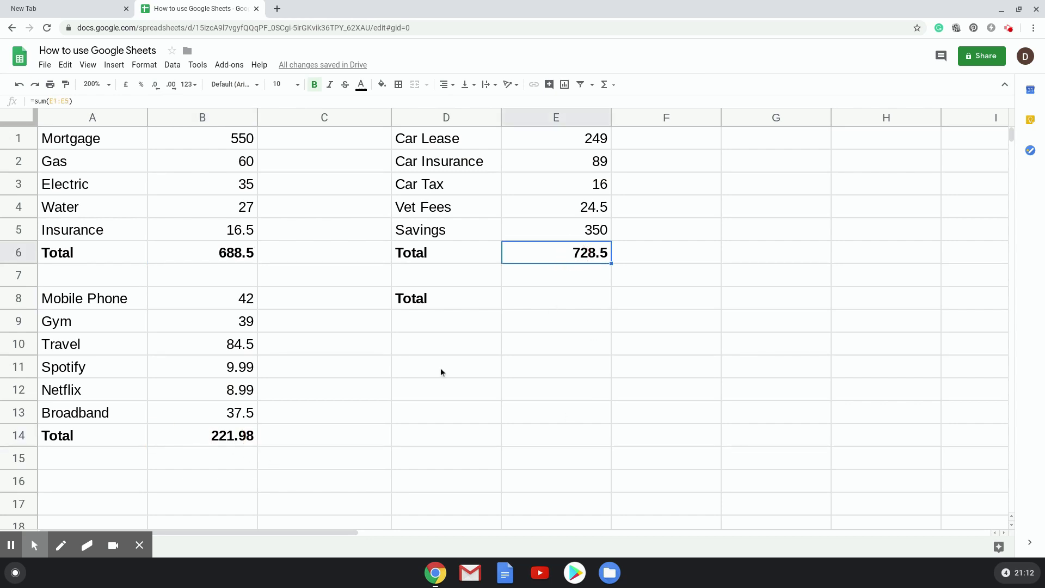
left_click(239, 254)
left_click(564, 255)
left_click(228, 443)
Enter the overall total formula =B6+B14+E6 in cell E8 and make the result bold
left_click(536, 305)
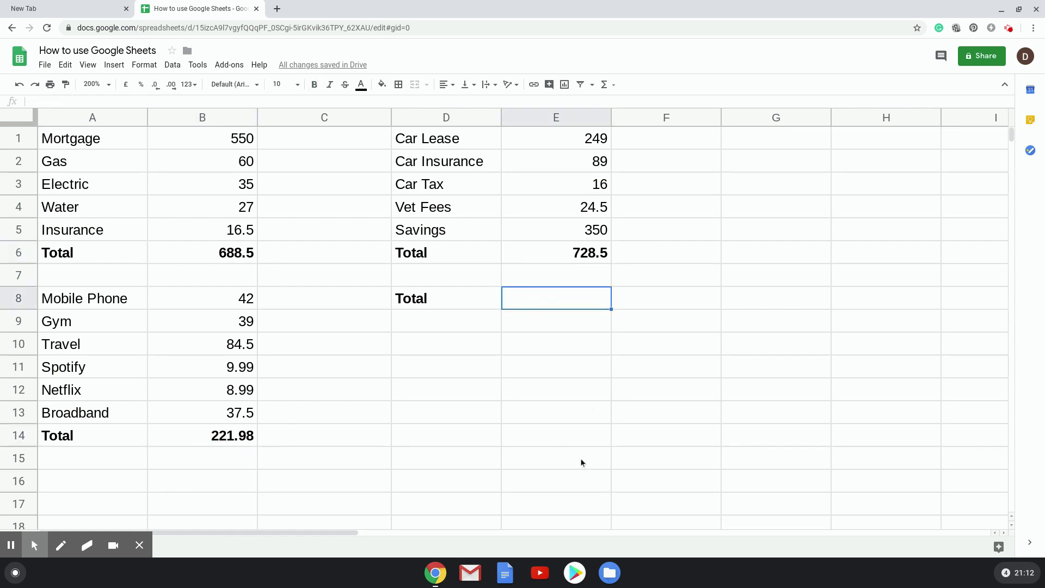
type("=")
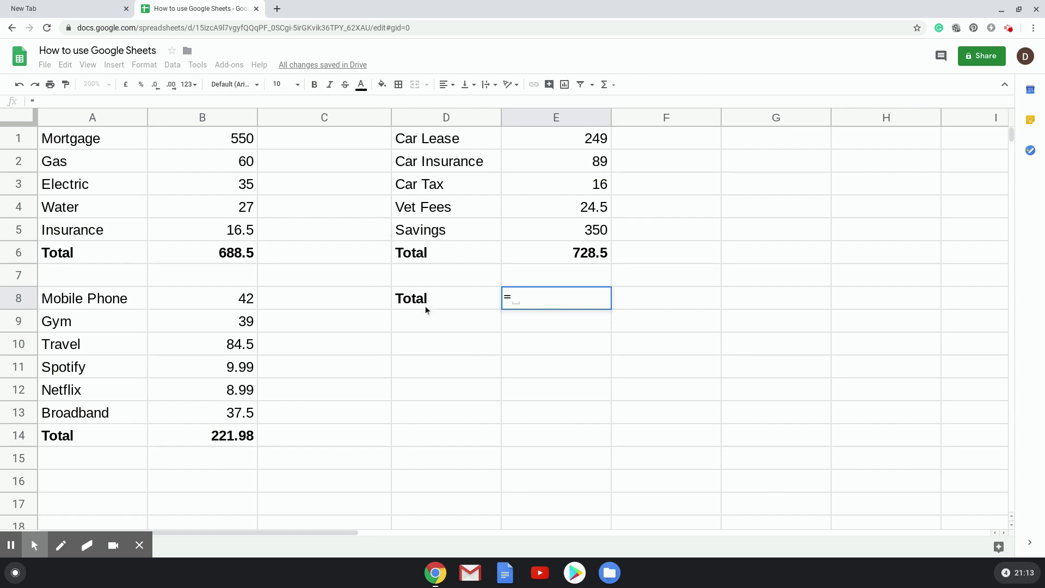
left_click(229, 256)
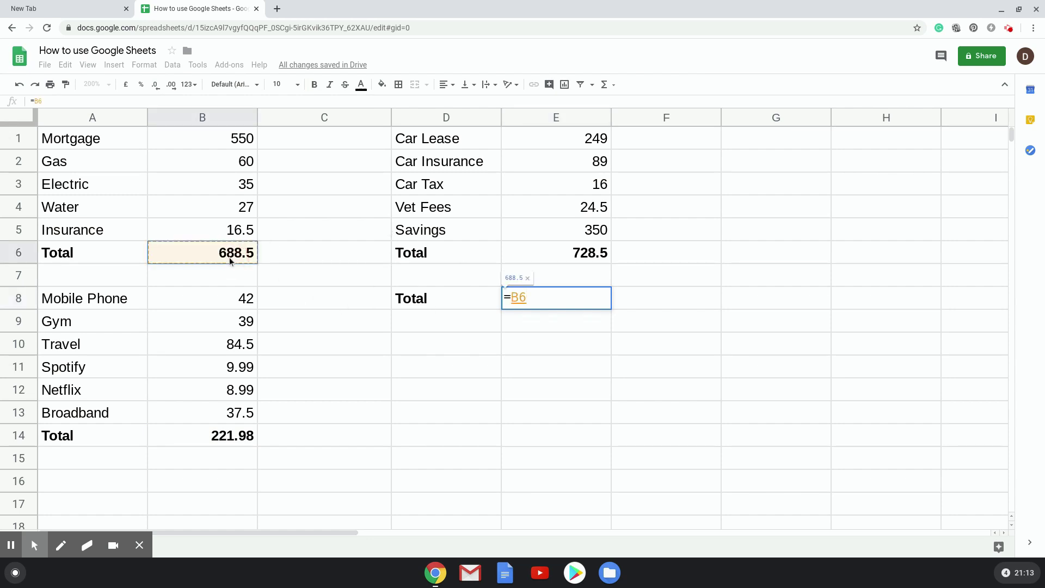
type("+")
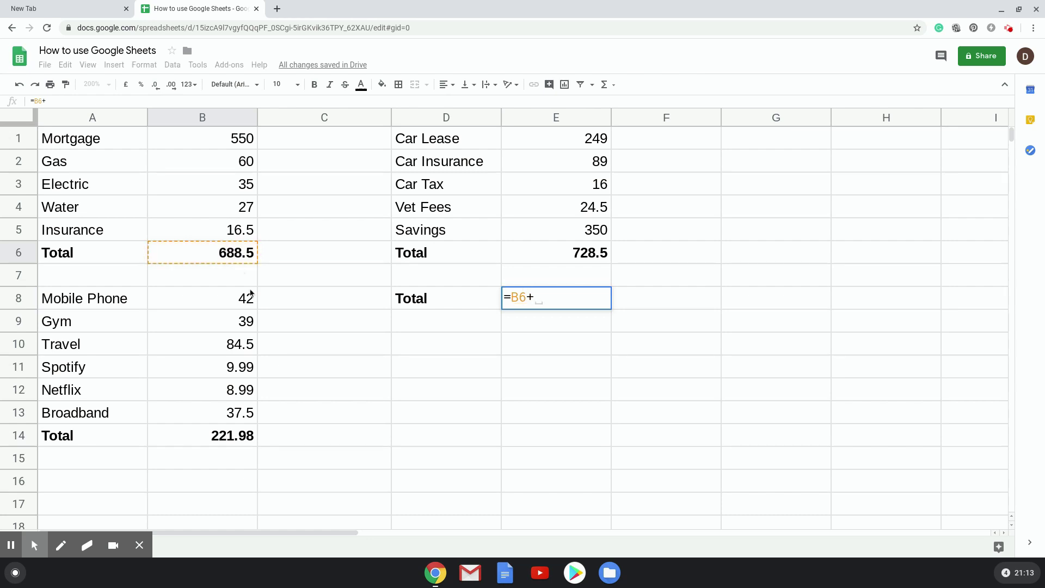
left_click(222, 442)
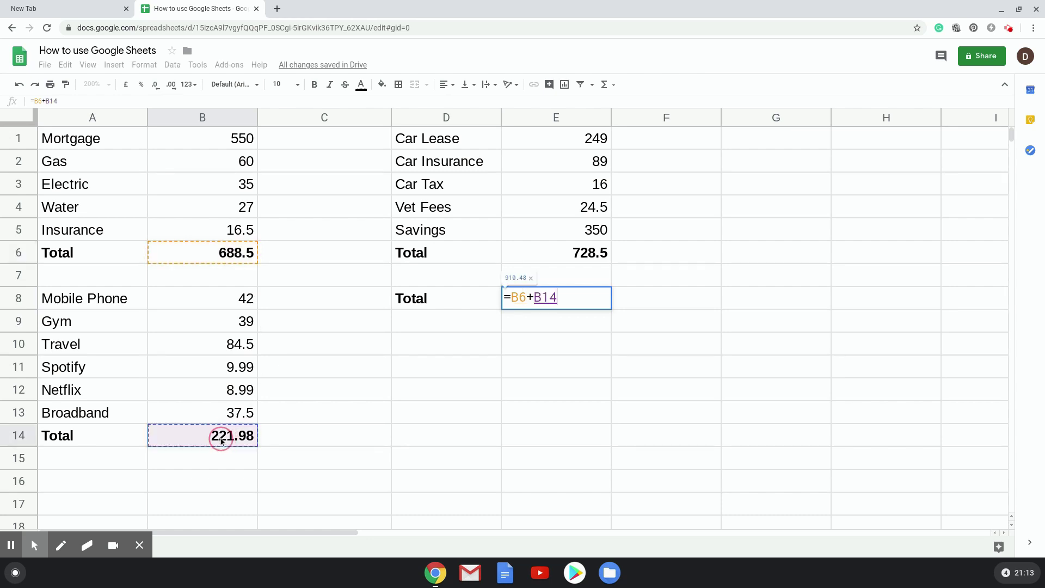
type("+")
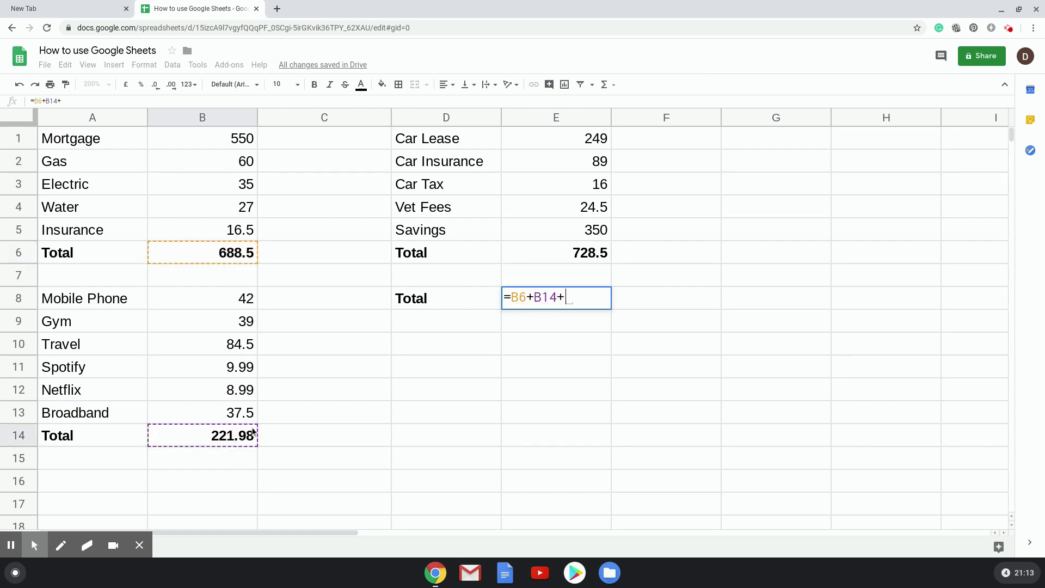
left_click(561, 253)
key("Return")
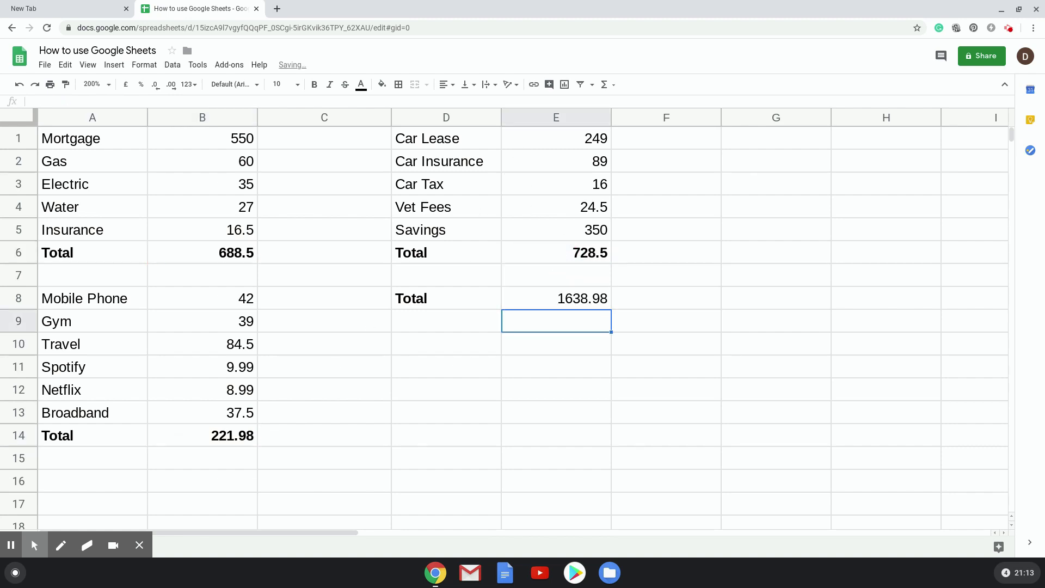
left_click(570, 299)
key("ctrl+b")
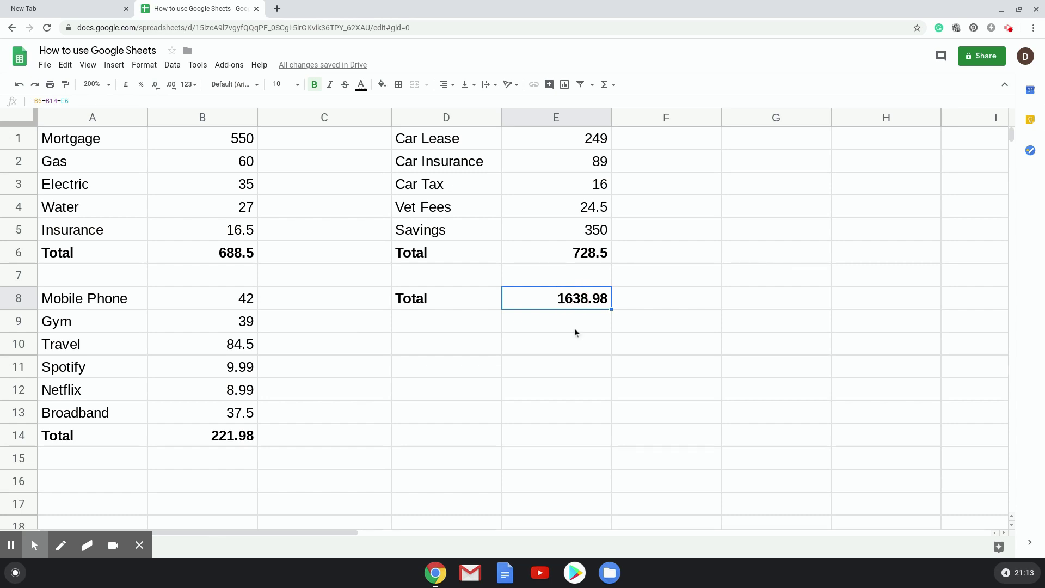
Replace the first group's total formula in cell B6 with =B1+B2+B3+B4+B5
left_click(210, 251)
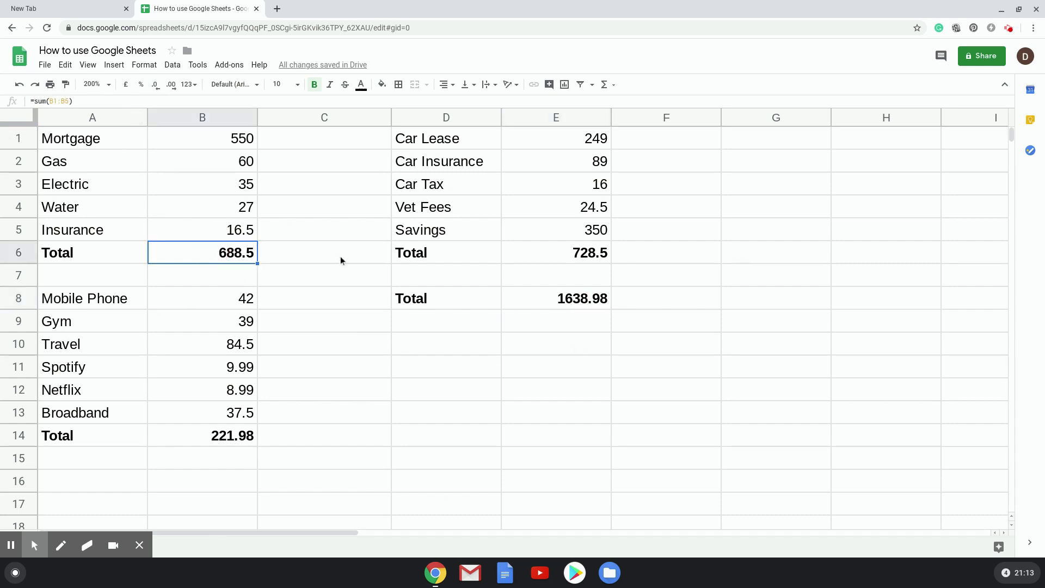
type("=")
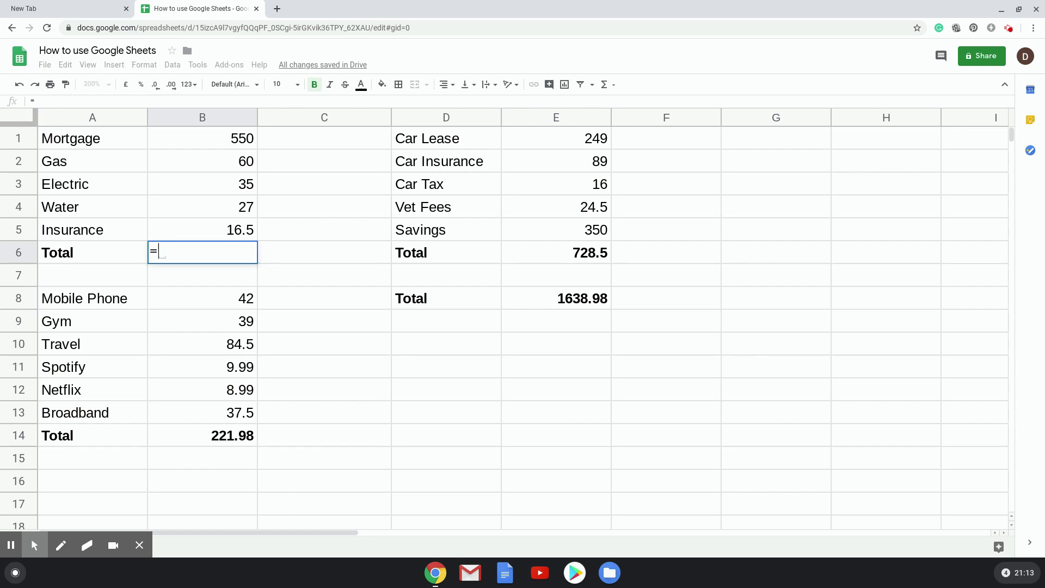
left_click(238, 140)
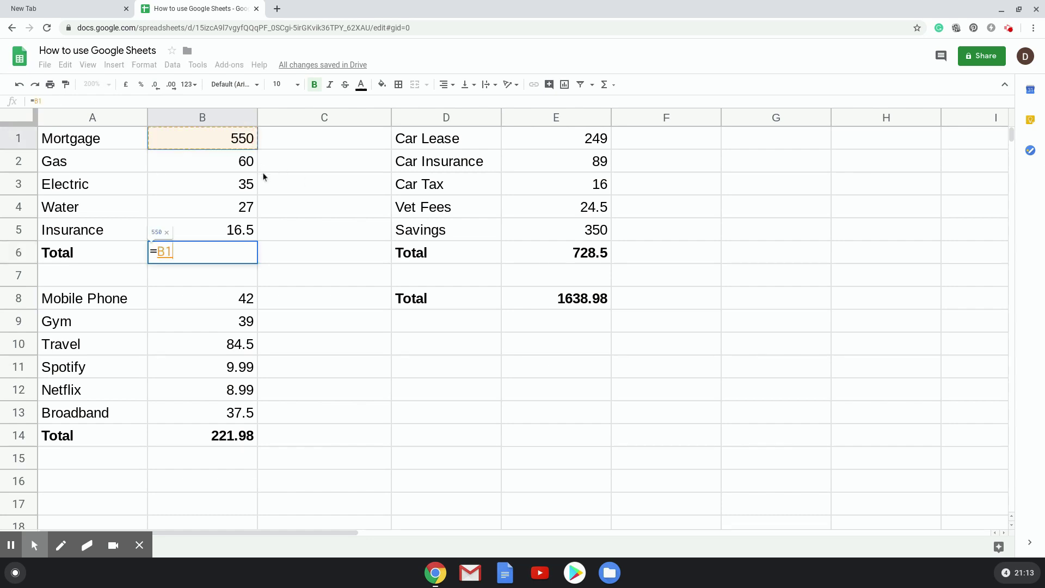
type("+")
left_click(240, 162)
type("+")
left_click(240, 189)
type("+")
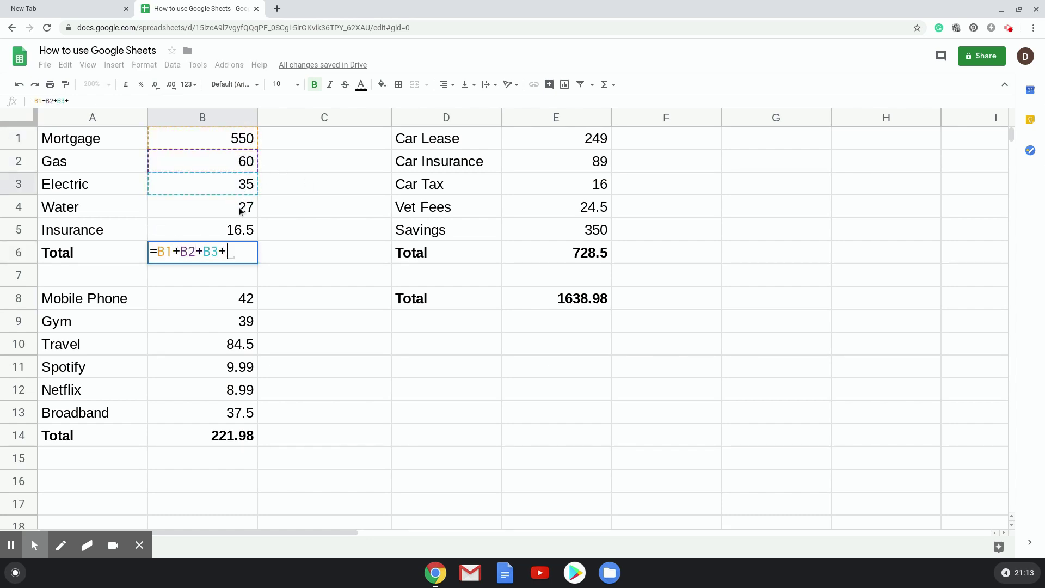
left_click(244, 207)
type("+")
left_click(244, 230)
key("Return")
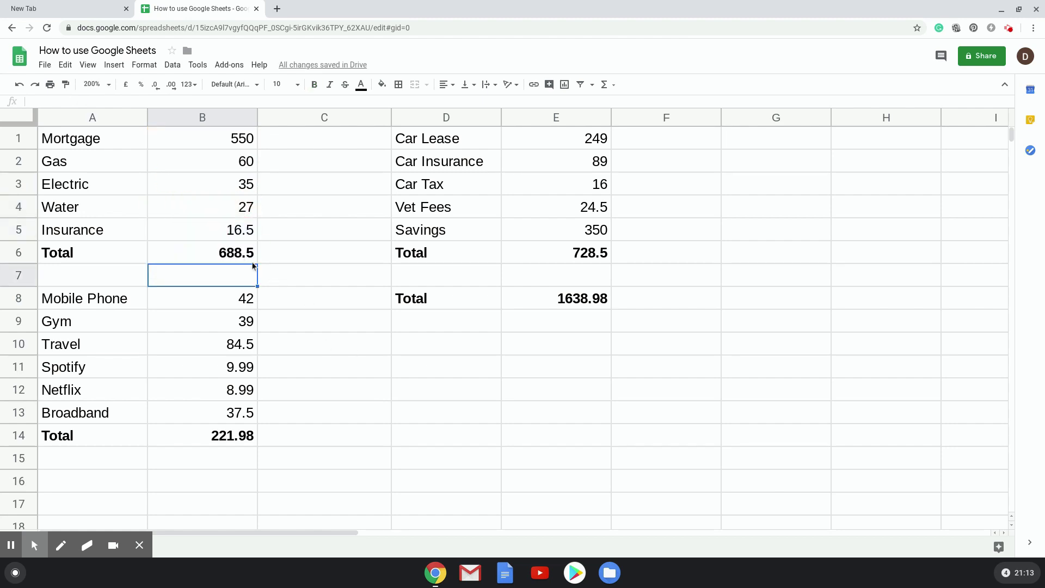
Change cell B6's formula from adding individual cells to =sum(B1:B5), choosing the range B1:B5 in the sheet
left_click(238, 253)
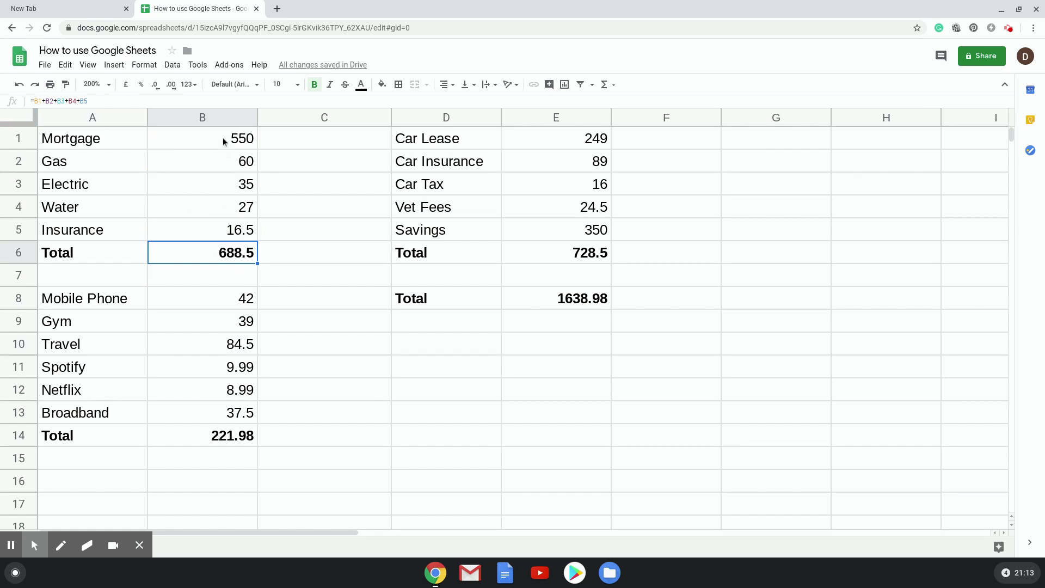
left_click(557, 261)
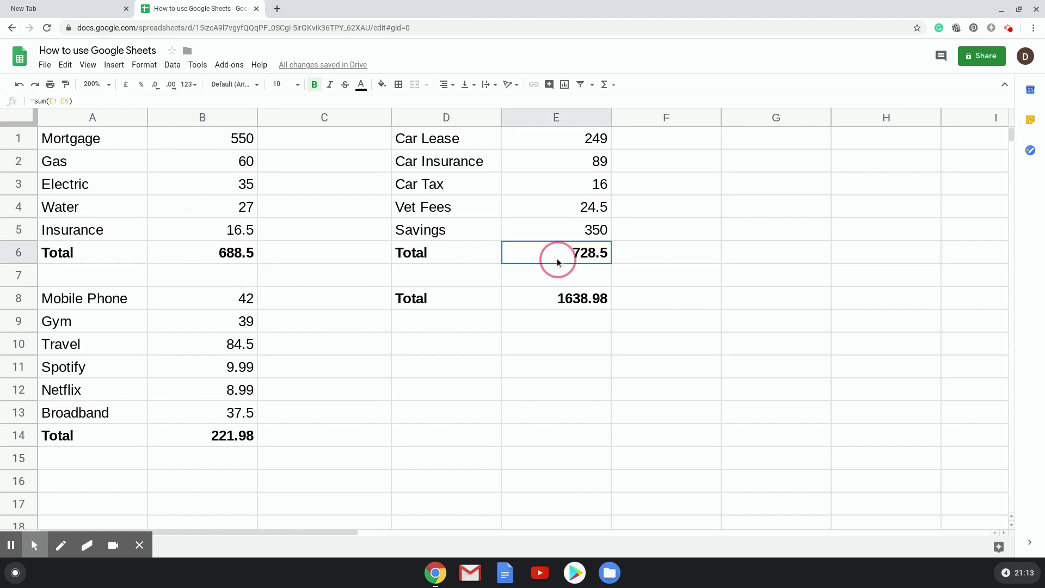
left_click(210, 255)
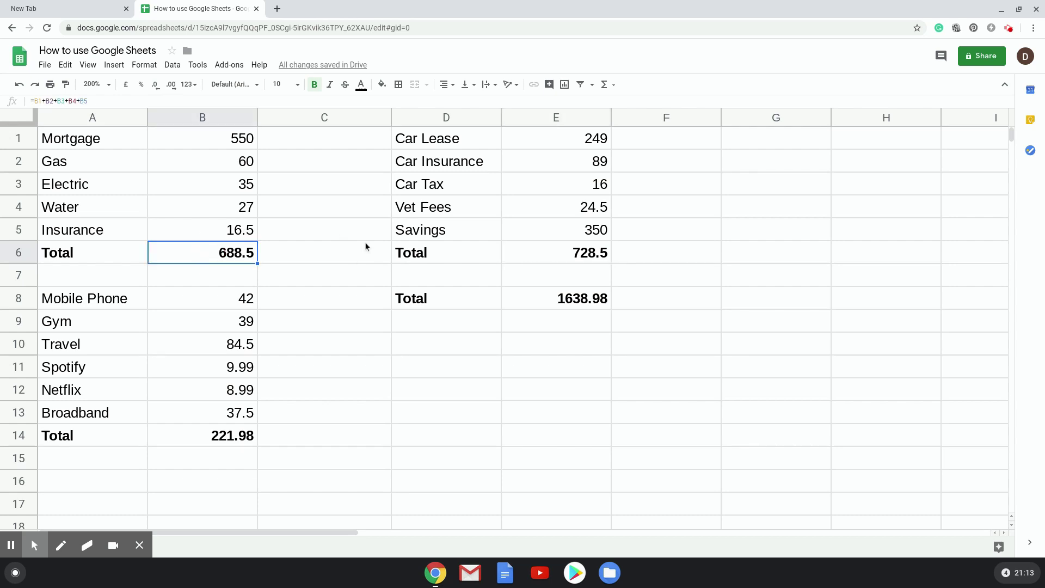
type("=")
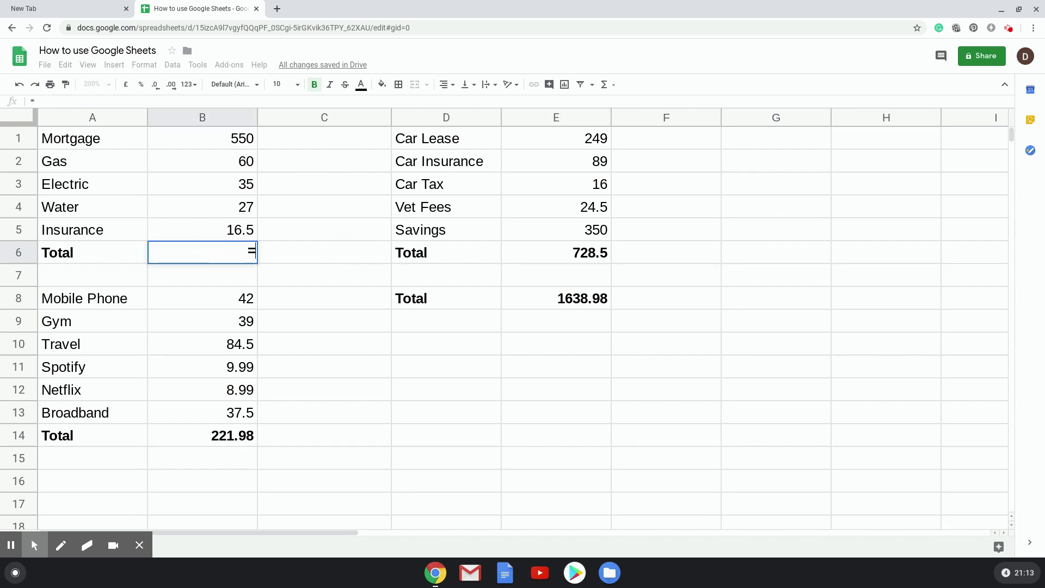
type("sum(")
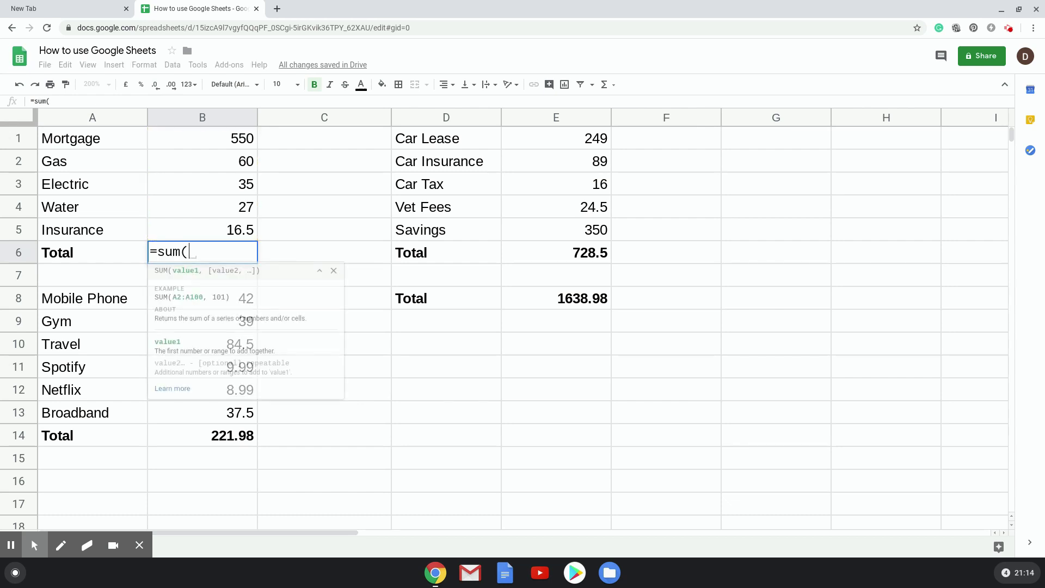
left_click_drag(226, 140, 229, 229)
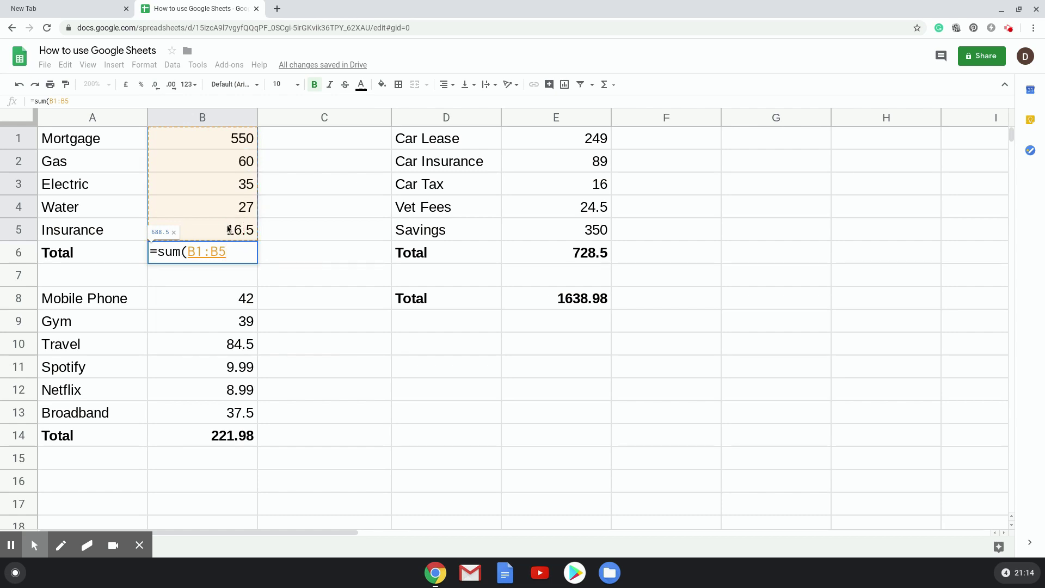
type(")")
key("Return")
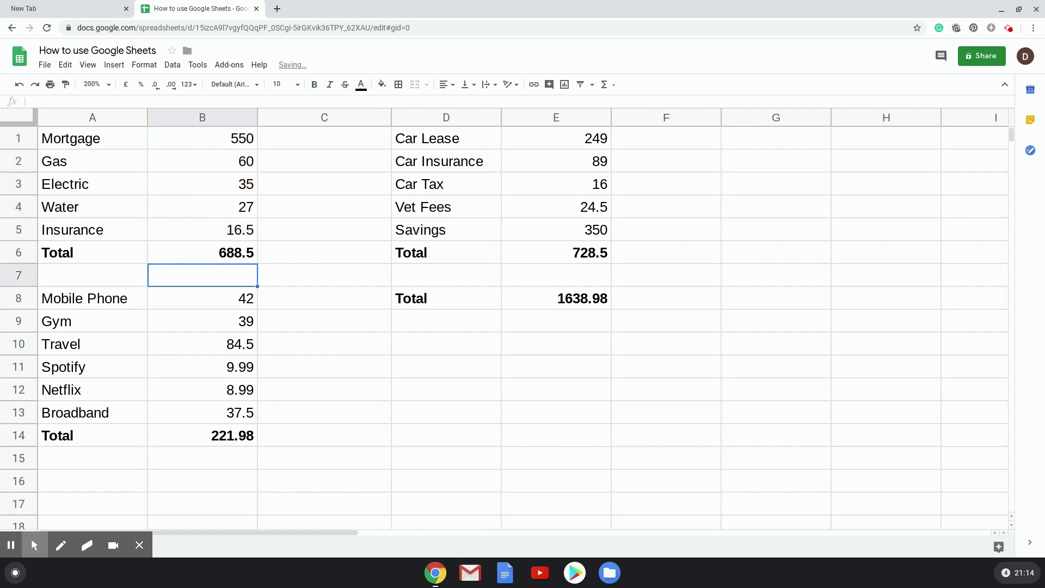
Re-enter the first group's total in cell B6 as =sum(b1:b5), writing out the cell range by its references
left_click(214, 254)
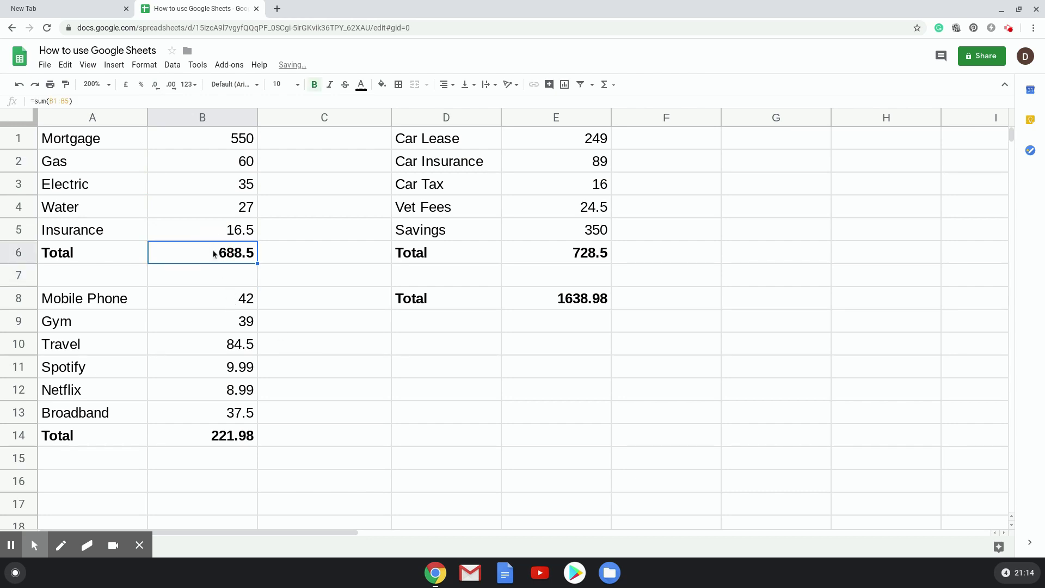
type("=sum")
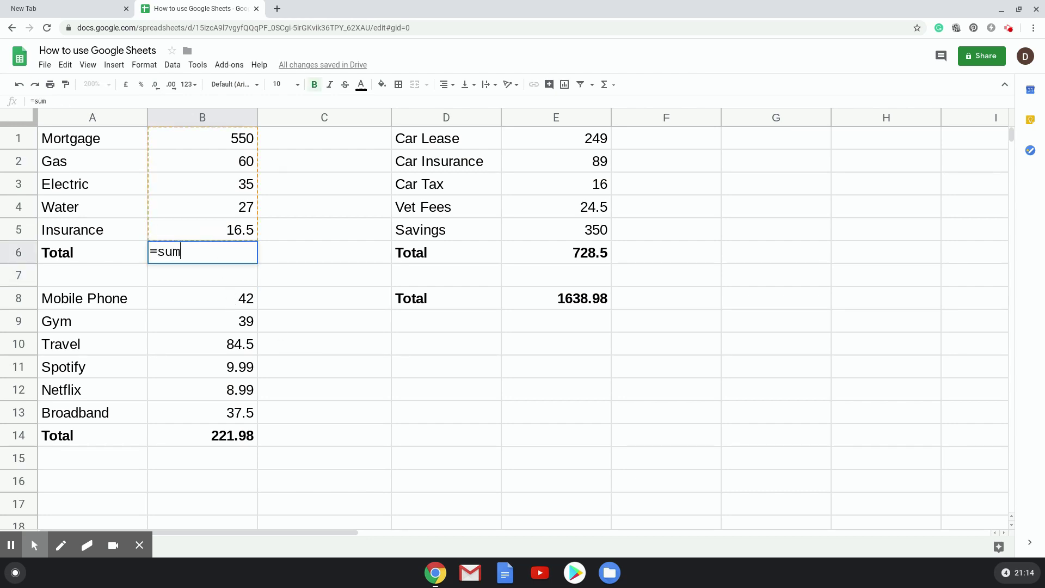
type("(")
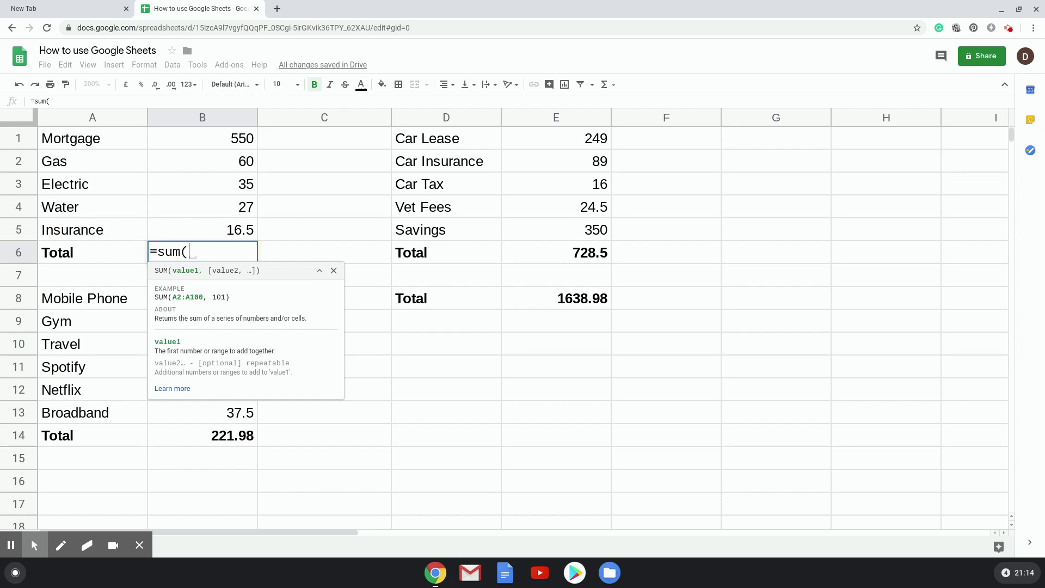
type("b")
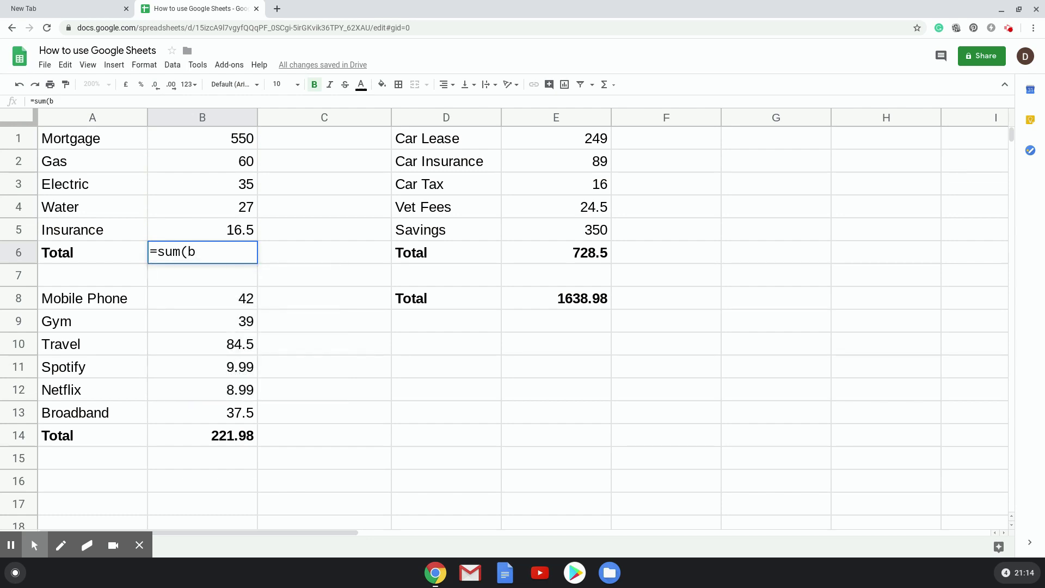
type("2")
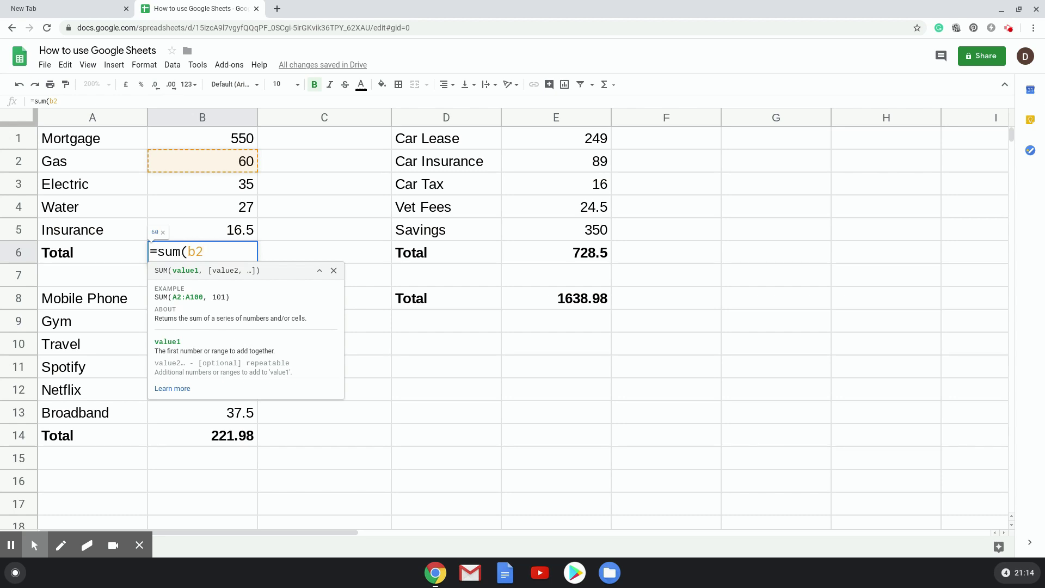
key("BackSpace")
type("1")
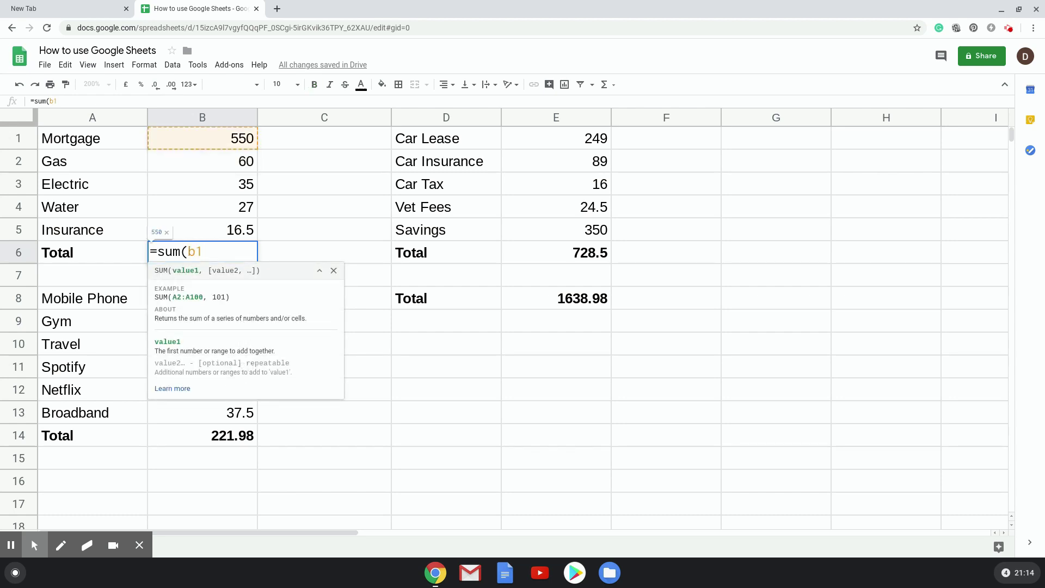
type(":")
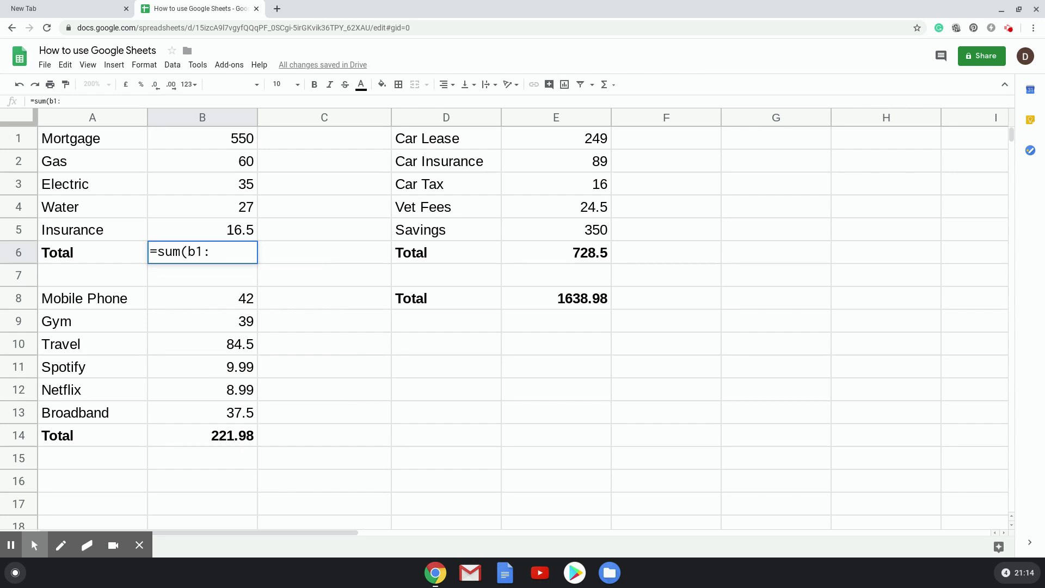
type("b5)")
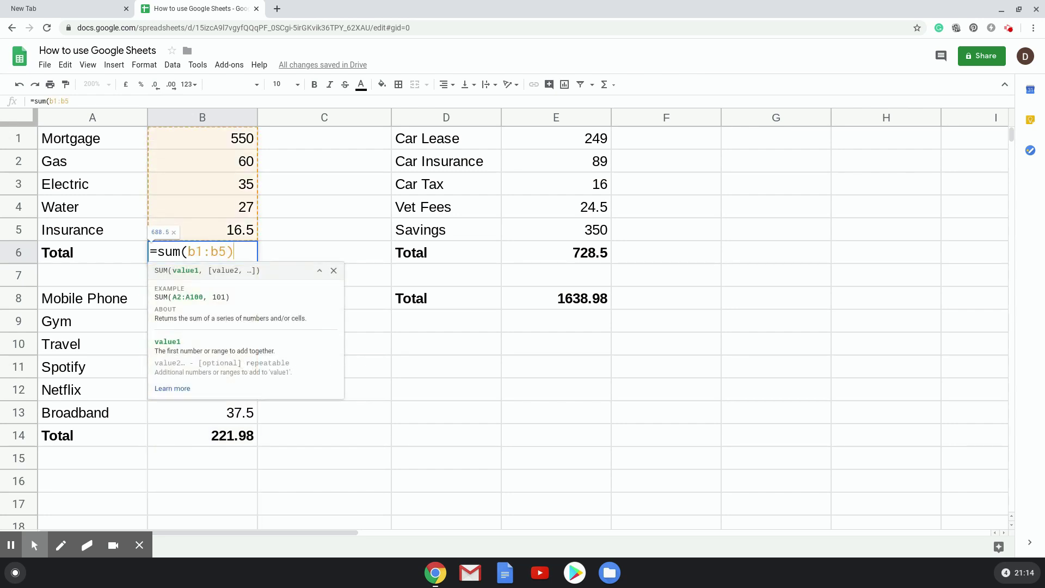
key("Return")
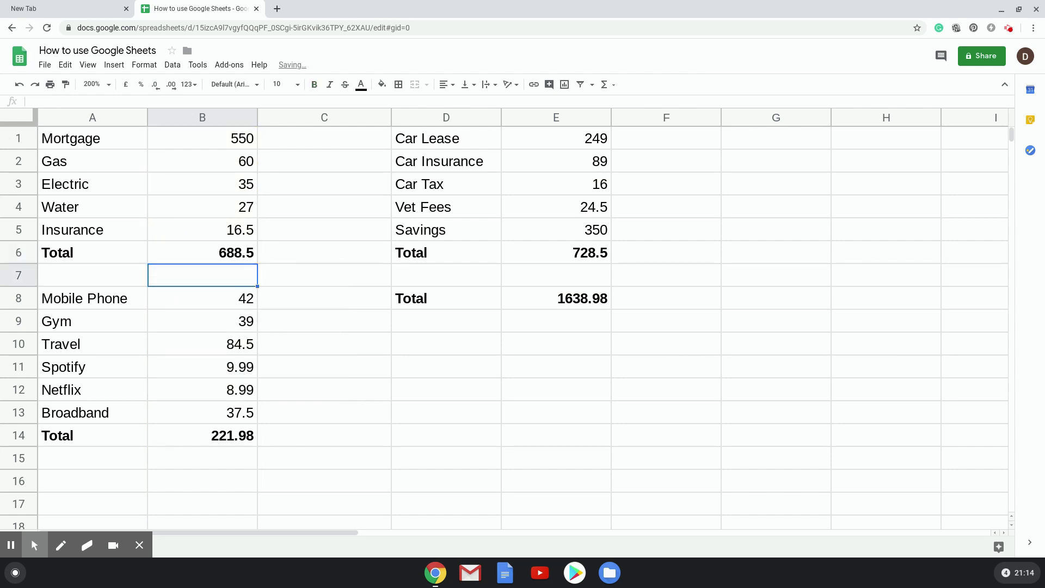
Rewrite cell B6's formula as =sum(B1:B5), picking the range from Mortgage to Insurance directly in the sheet
key("Up")
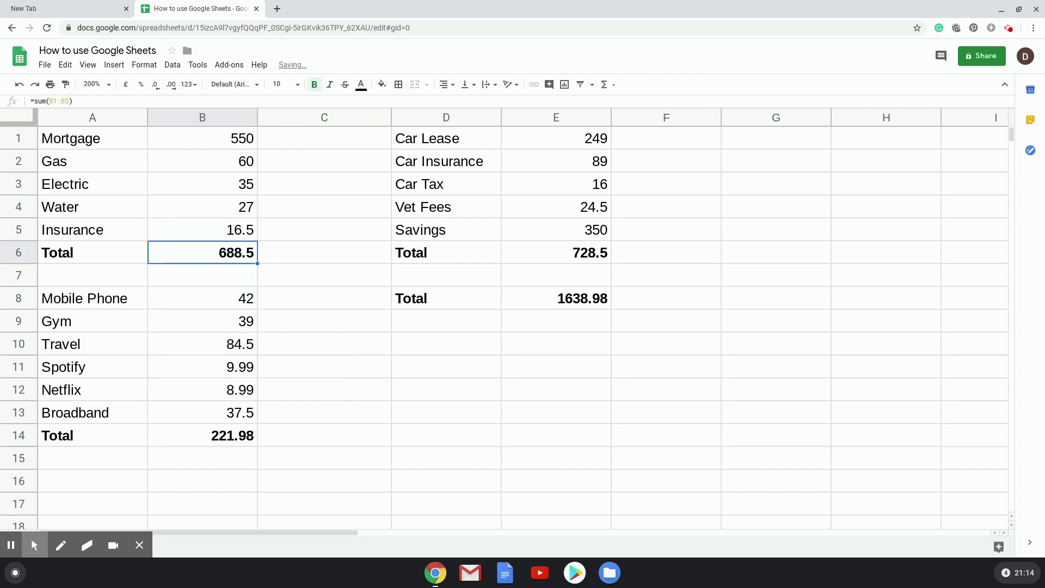
type("=sum")
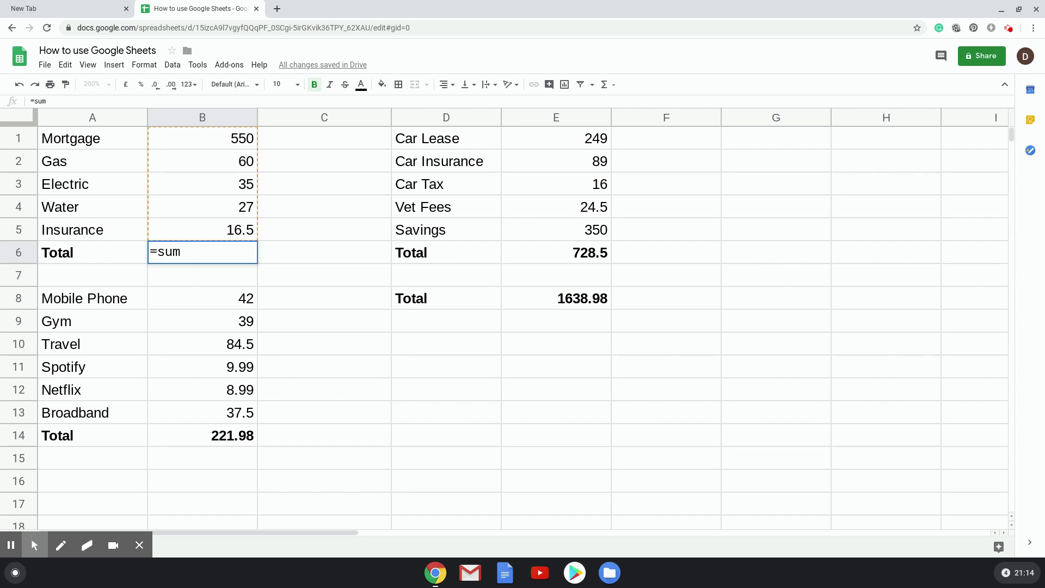
type("(")
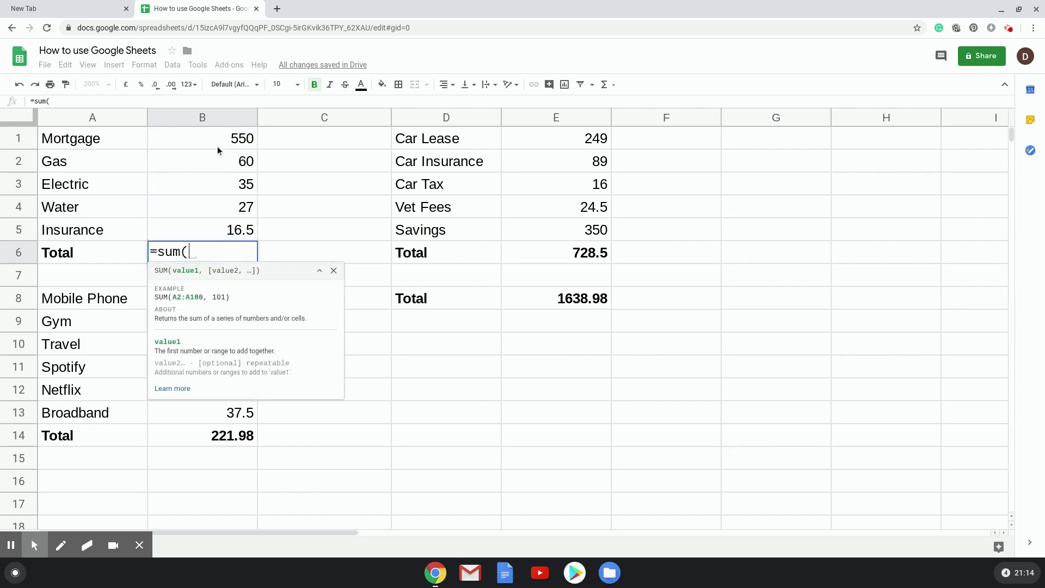
left_click_drag(218, 139, 228, 229)
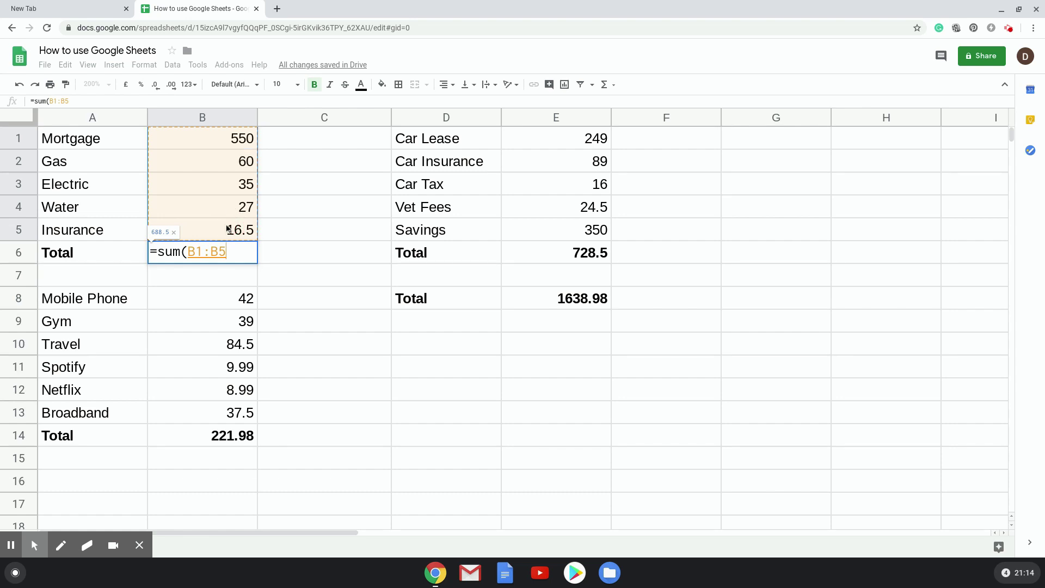
type(")")
key("Return")
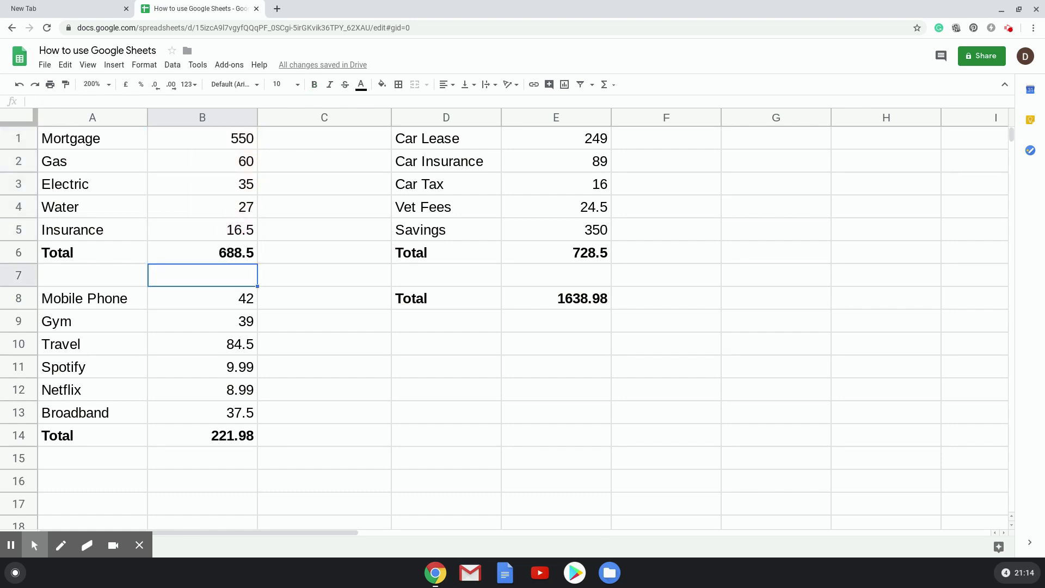
left_click(451, 320)
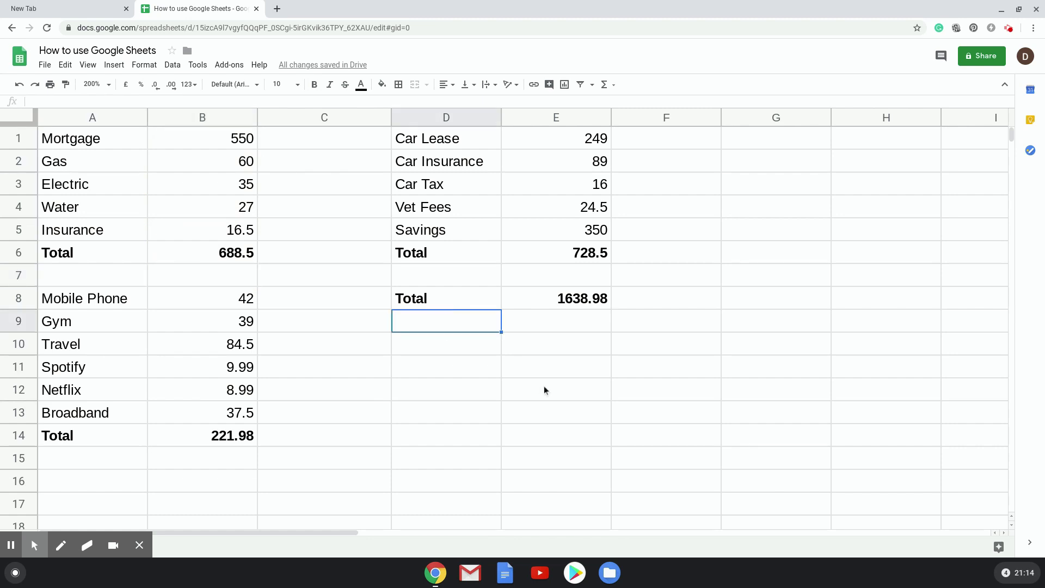